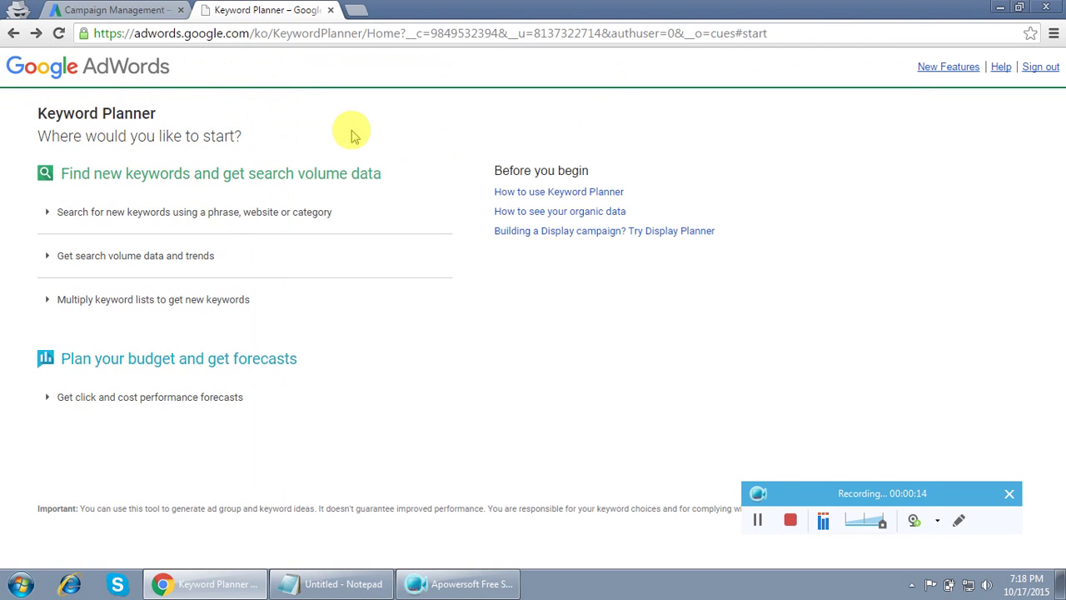
pyautogui.click(109, 9)
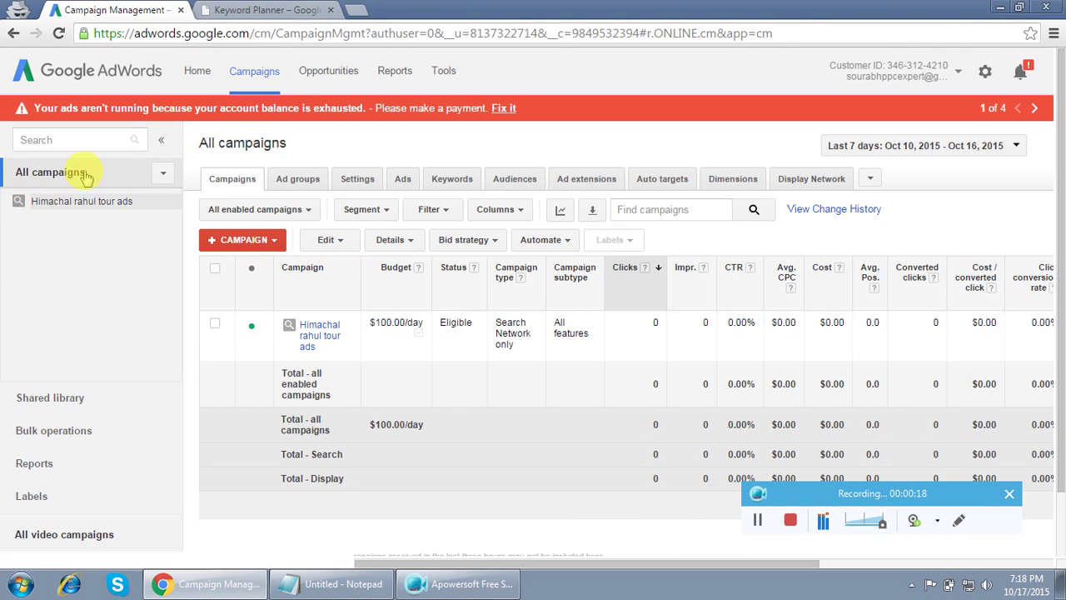
pyautogui.click(275, 9)
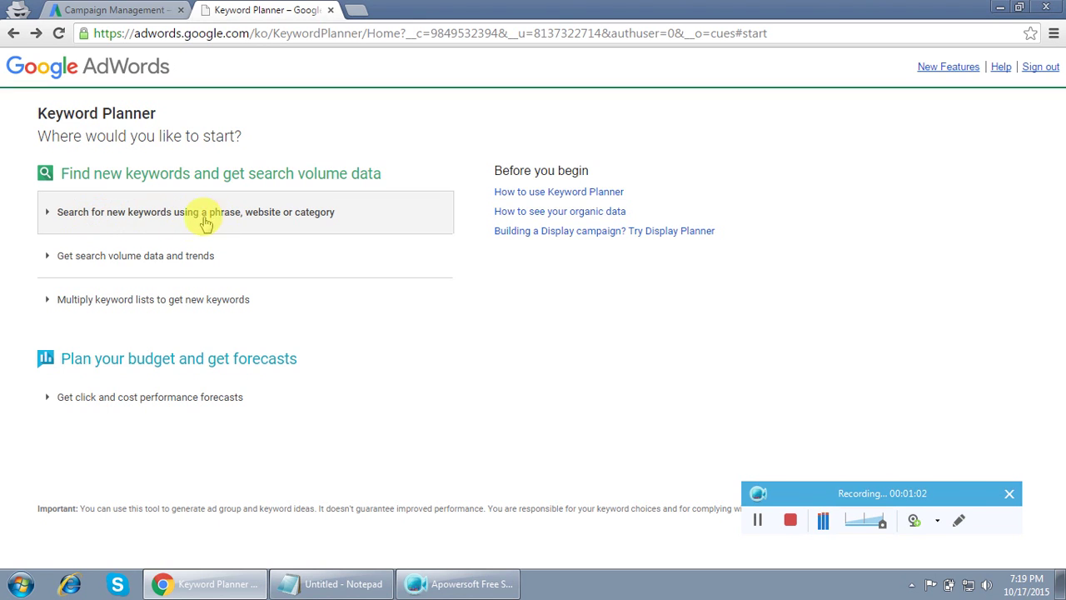
# Step: Start a new keyword search by phrase, listing manali tour, manali holiday packages and manali honeymoon packages as the product or service
pyautogui.click(293, 218)
pyautogui.click(170, 294)
pyautogui.write('manali tour')
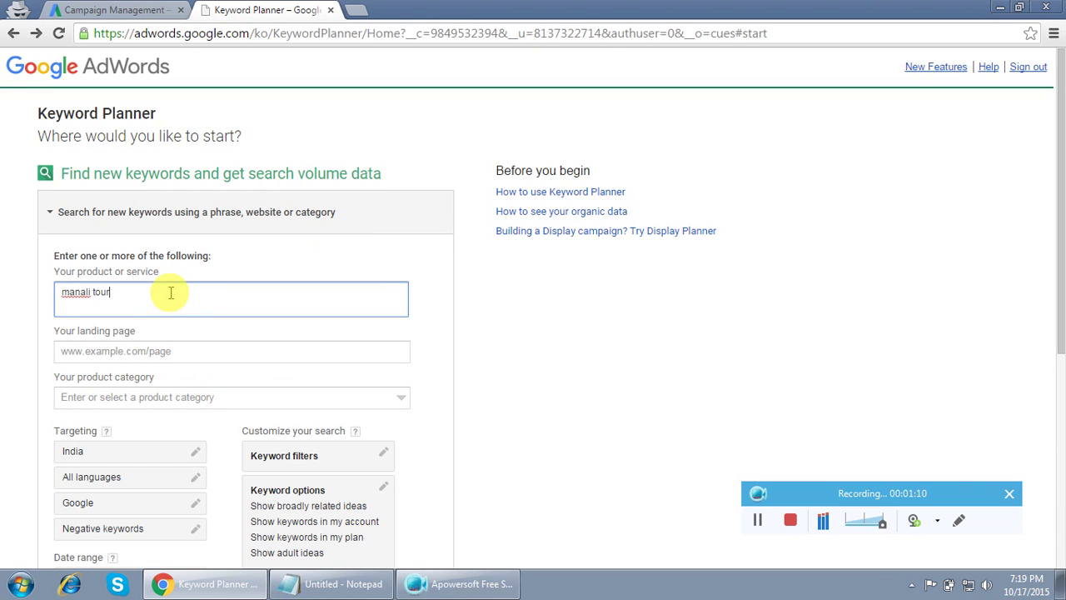
pyautogui.press('Return')
pyautogui.write('manali holiday packages')
pyautogui.press('Return')
pyautogui.write('manali honeym')
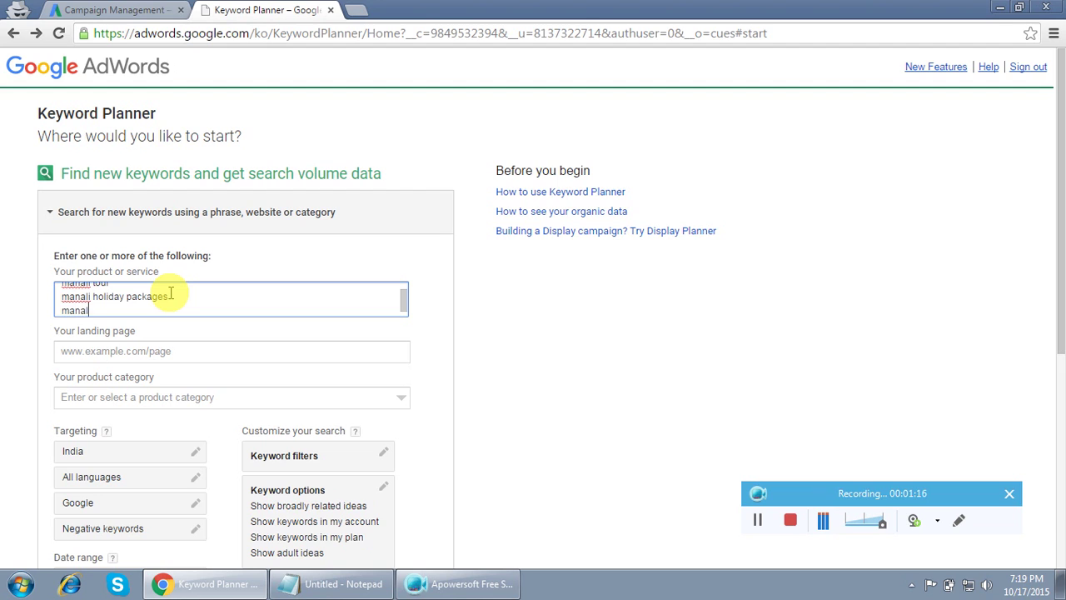
pyautogui.write('oon packages')
pyautogui.press('Return')
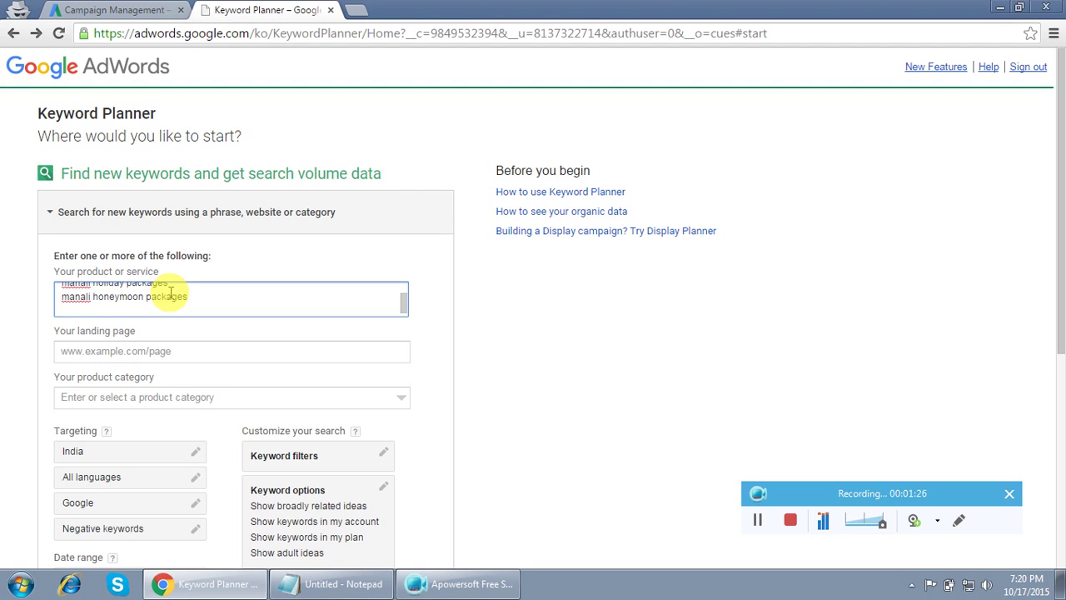
# Step: Add himachal tour, himachal holiday and himachal honenmoon packages as separate lines in the product or service list
pyautogui.write('himachal tour')
pyautogui.press('Return')
pyautogui.write('himachal holiday')
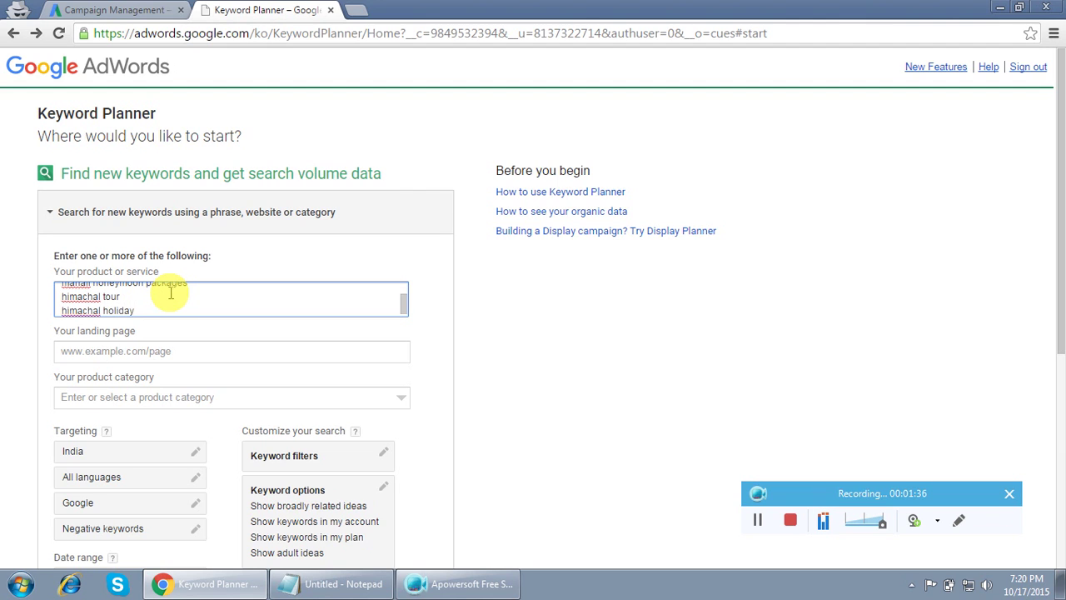
pyautogui.press('Return')
pyautogui.write('him')
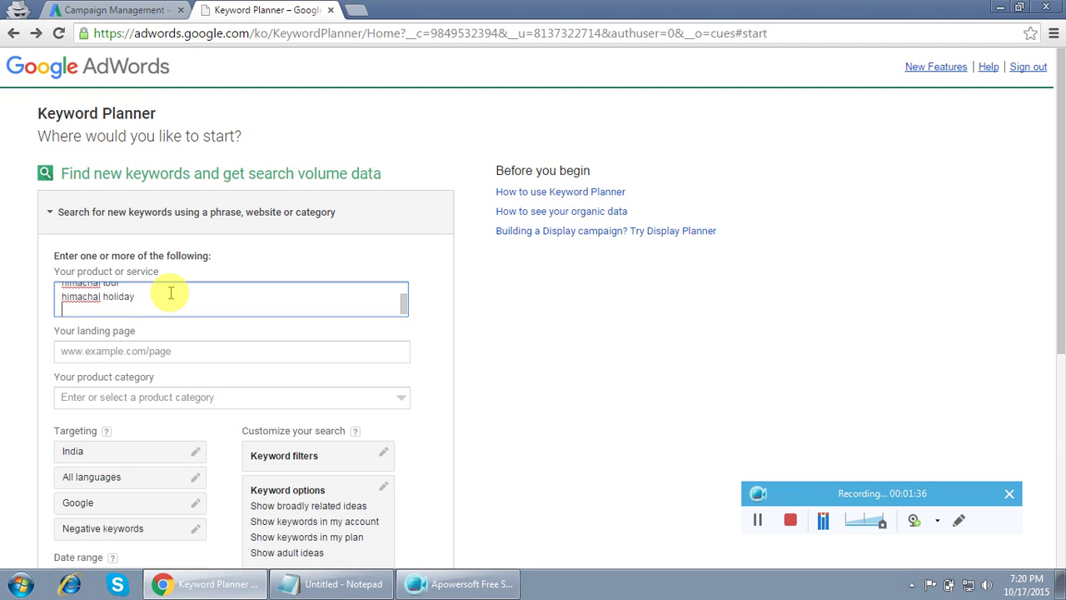
pyautogui.write('achal honenmoon packages')
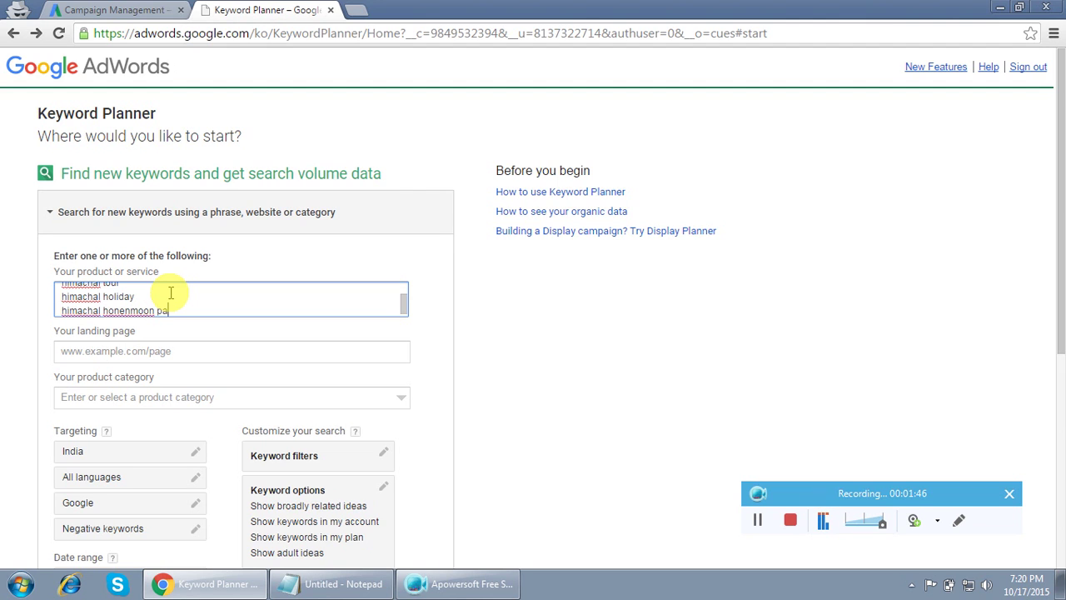
# Step: Add shimla tour and shimla holiday on separate lines of the product or service list
pyautogui.press('Return')
pyautogui.write('s')
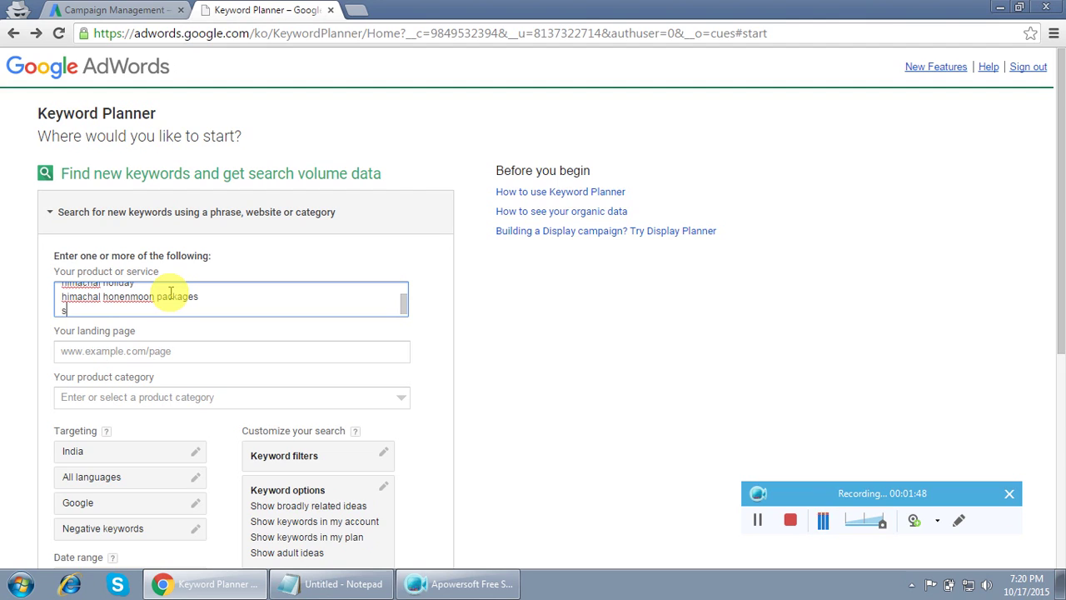
pyautogui.write('himla tour')
pyautogui.press('Return')
pyautogui.write('shimla ')
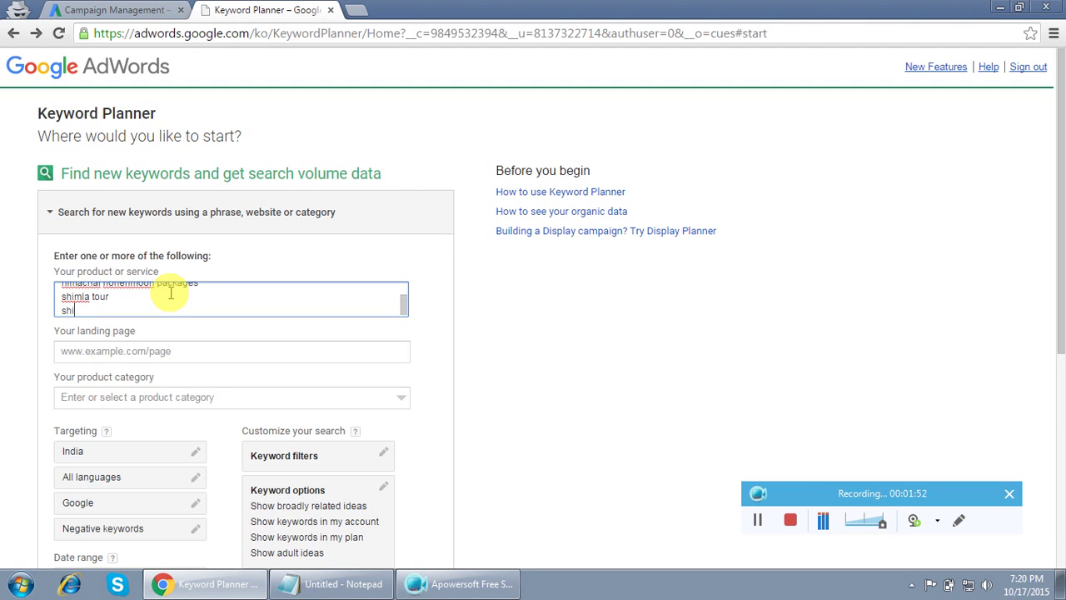
pyautogui.write('holiday')
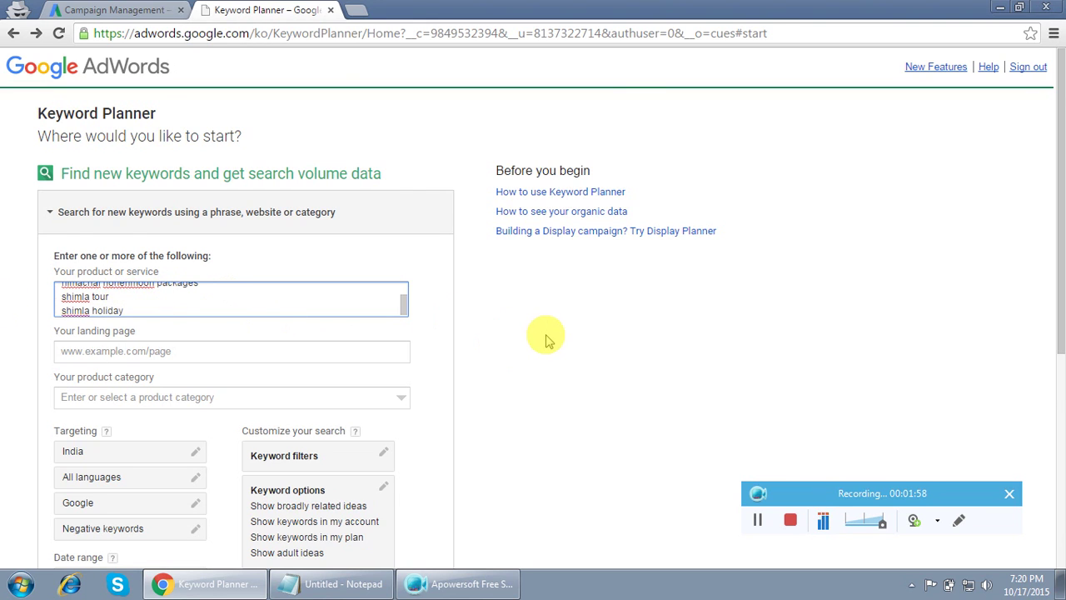
# Step: Get ideas for the entered search phrases and show the individual keyword ideas instead of ad groups
pyautogui.scroll(-1, 547, 338)
pyautogui.scroll(-2, 547, 338)
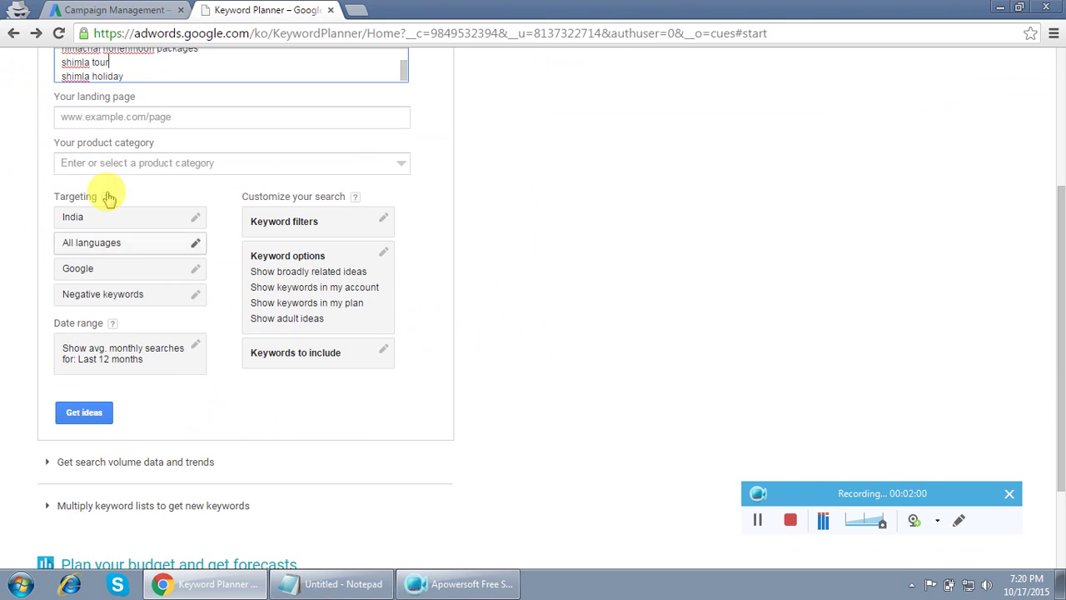
pyautogui.click(125, 412)
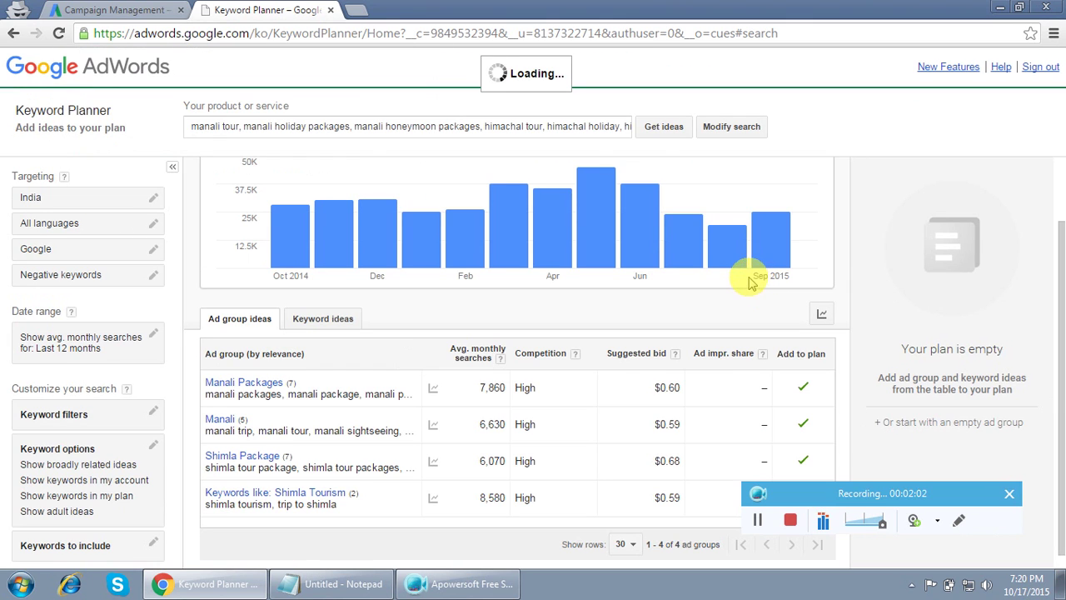
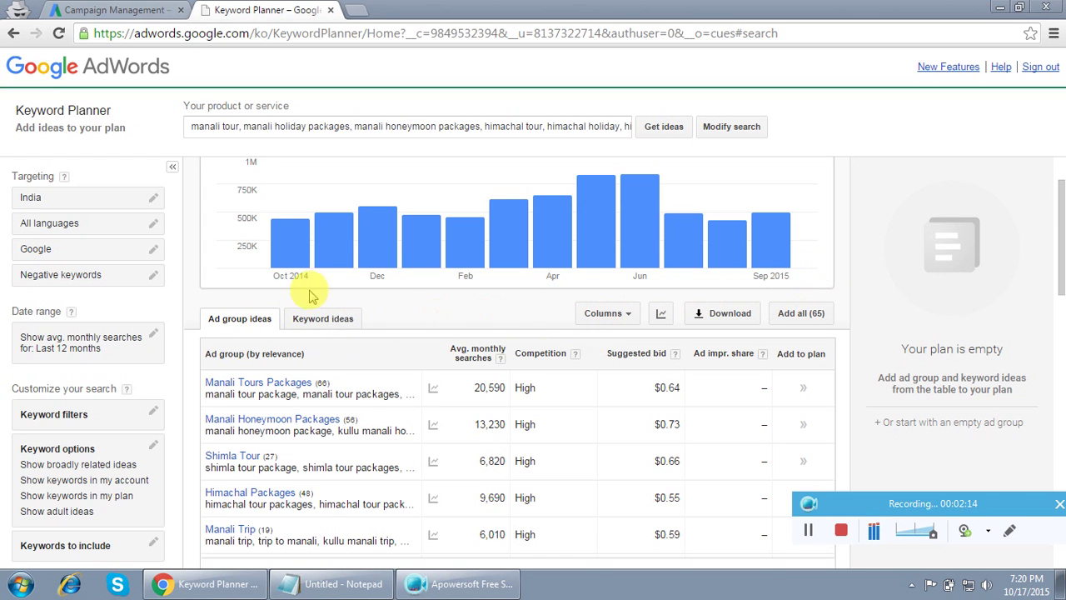
pyautogui.click(322, 325)
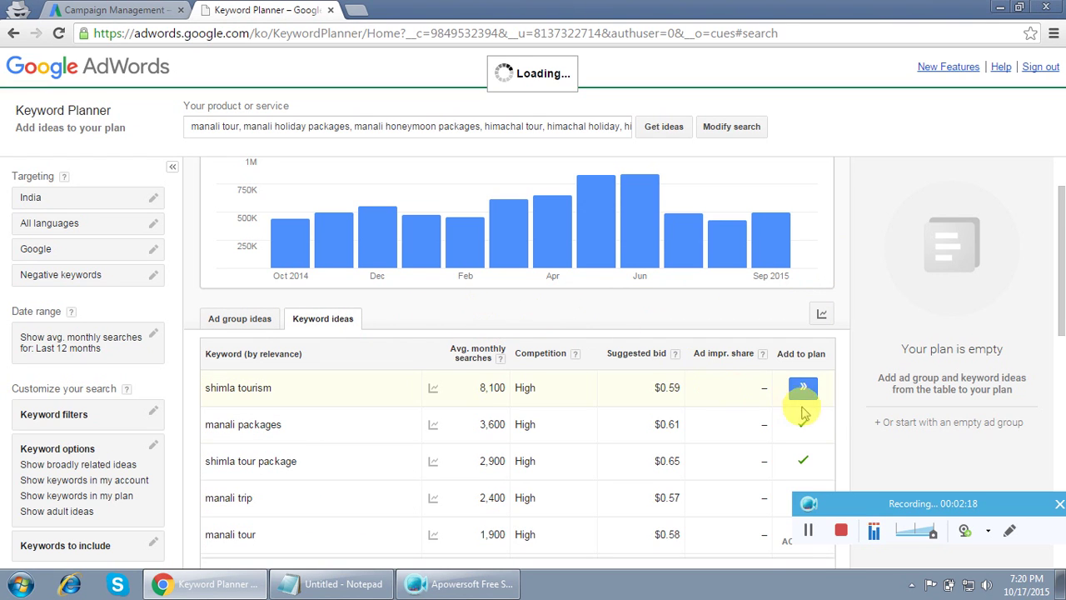
pyautogui.moveTo(899, 505); pyautogui.dragTo(709, 33)
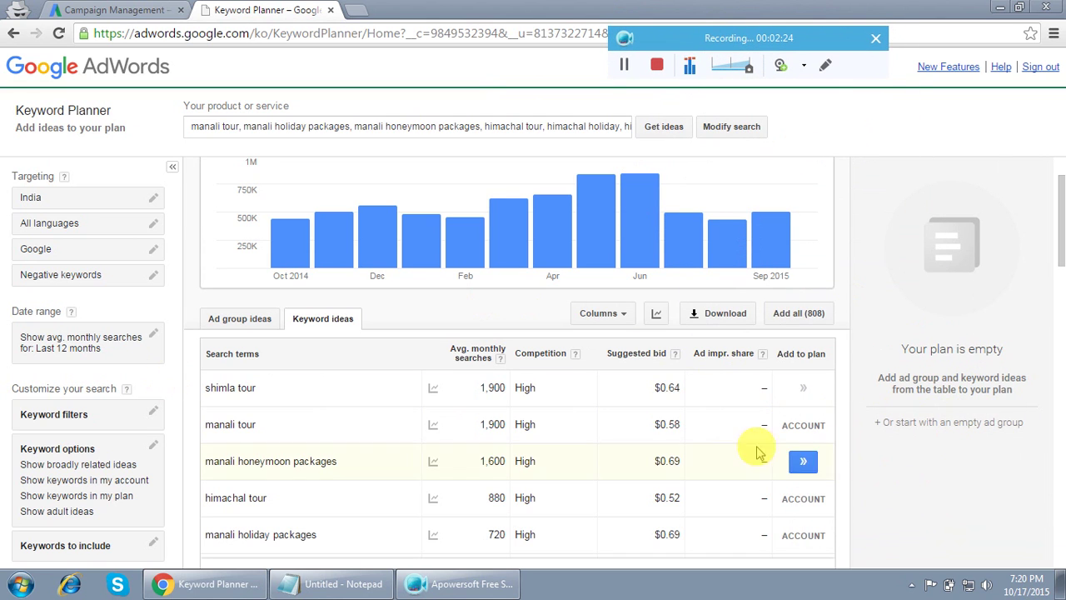
# Step: Add the search terms shimla tour, manali tour, manali honeymoon packages, himachal tour, manali holiday packages and shimla holiday to the plan
pyautogui.click(803, 388)
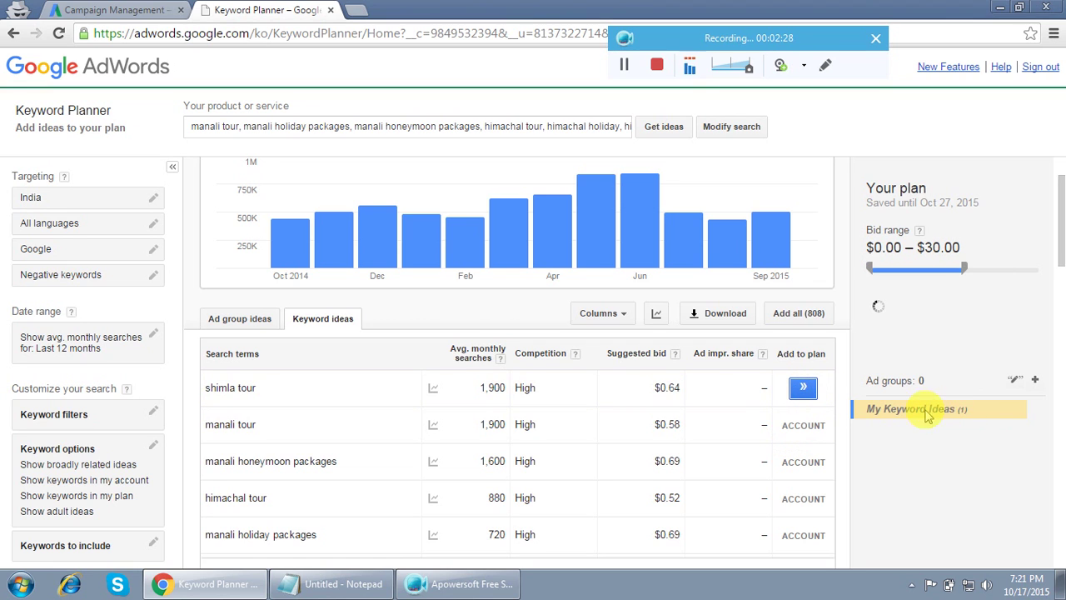
pyautogui.click(804, 427)
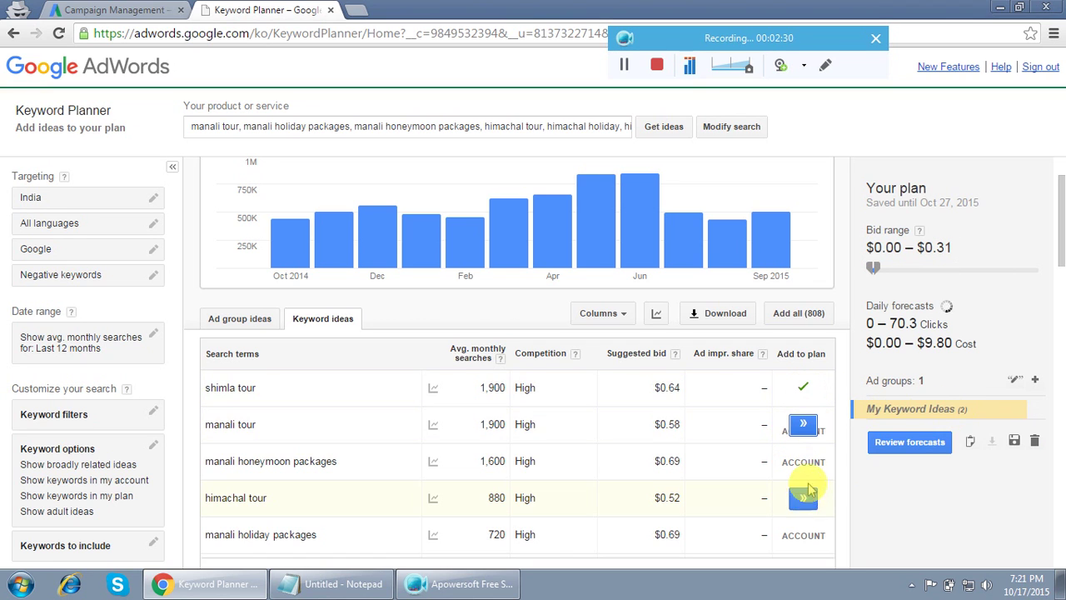
pyautogui.click(803, 461)
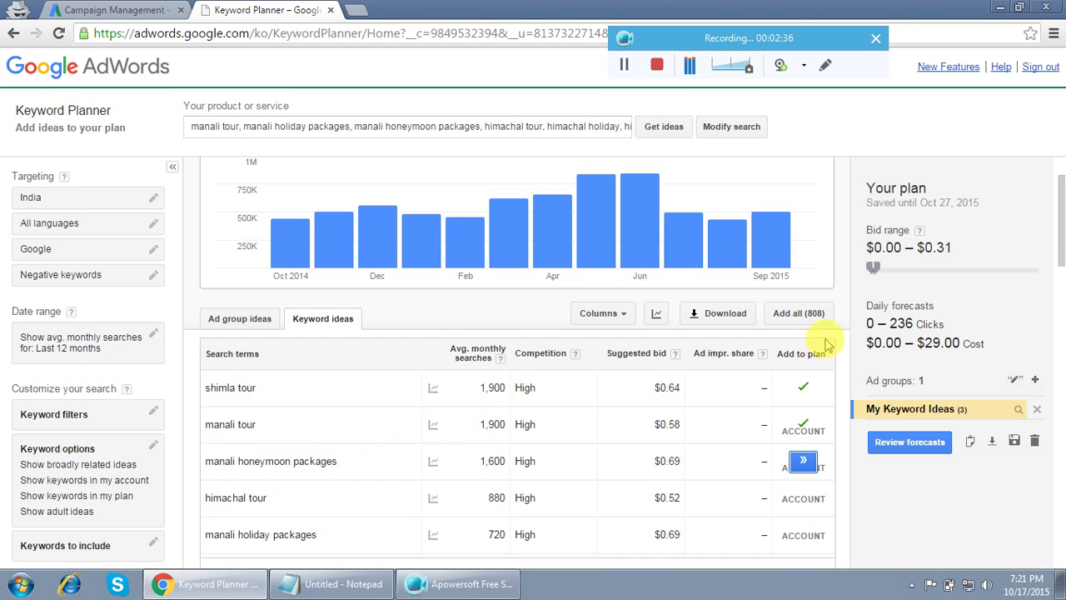
pyautogui.scroll(-2, 1060, 206)
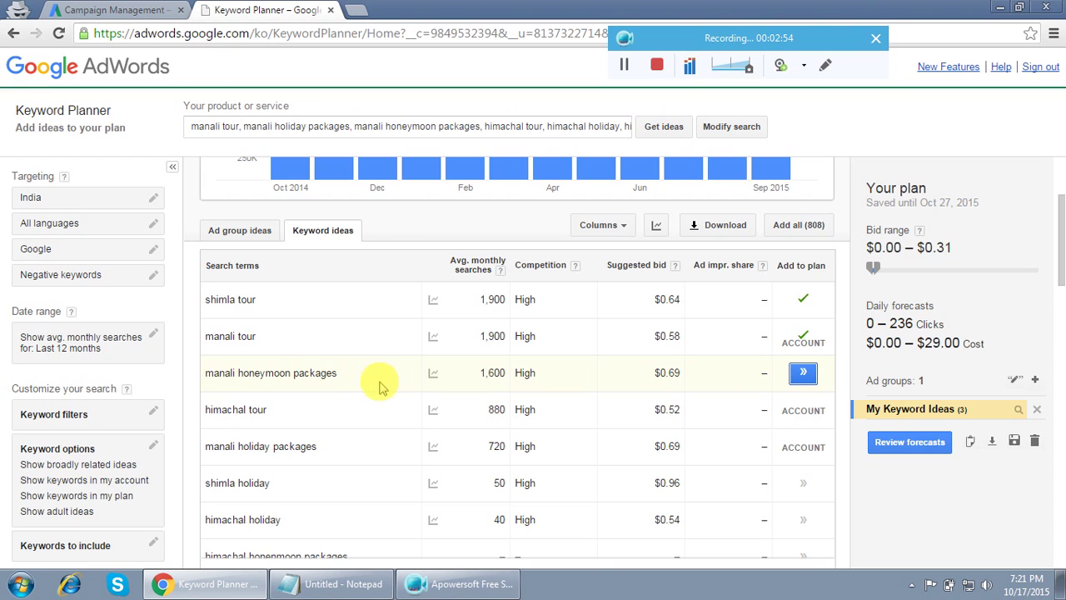
pyautogui.click(803, 374)
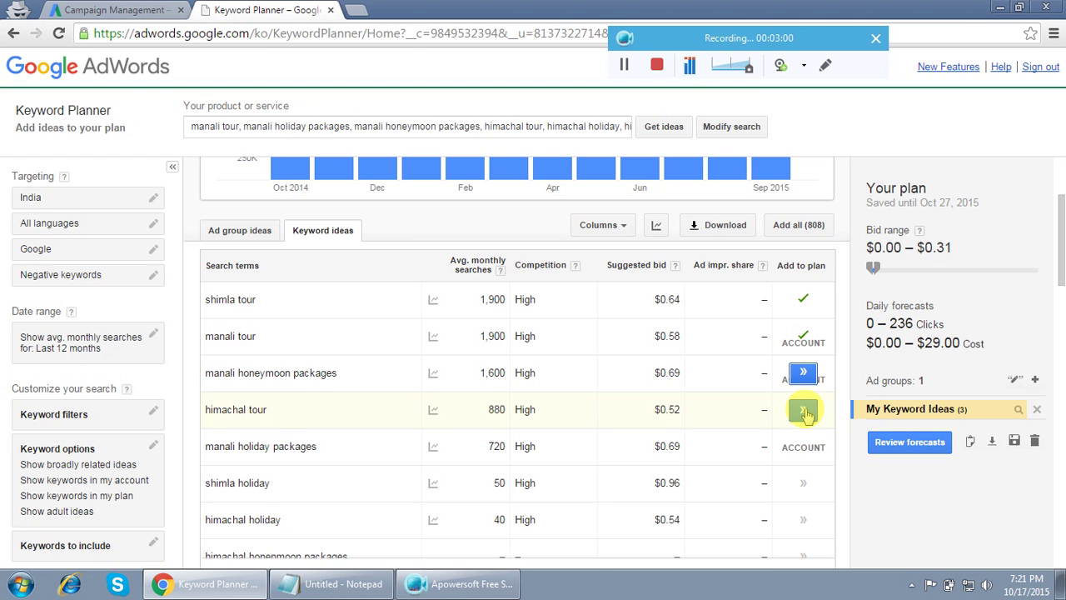
pyautogui.click(805, 411)
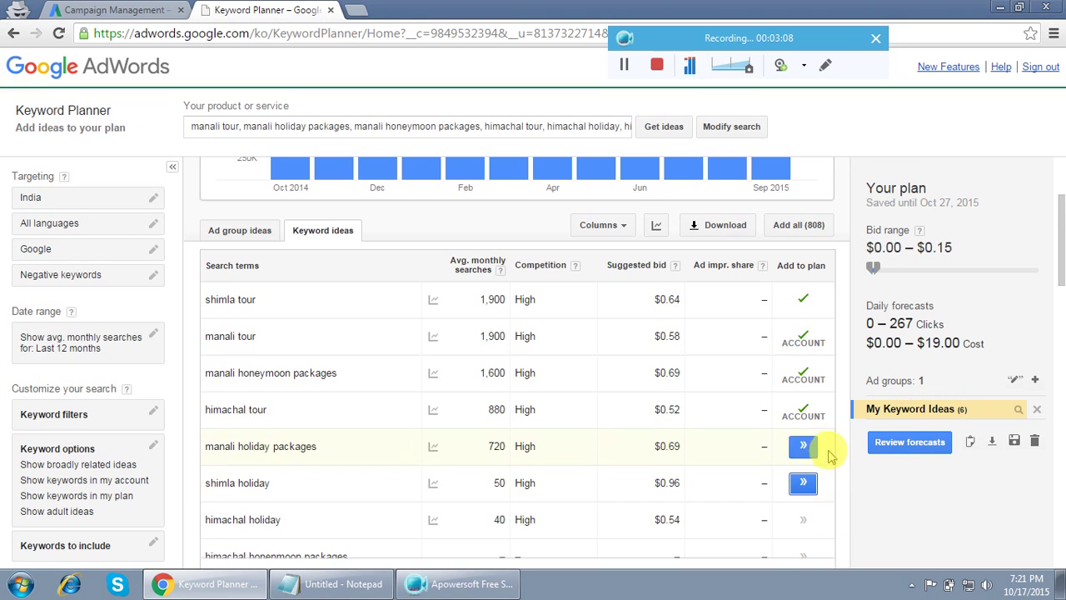
# Step: Add the suggested keywords himachal tourism, himachal pradesh tourism, shimla tourism, hotels in shimla, manali tourism and manali packages to the plan
pyautogui.scroll(-2, 837, 439)
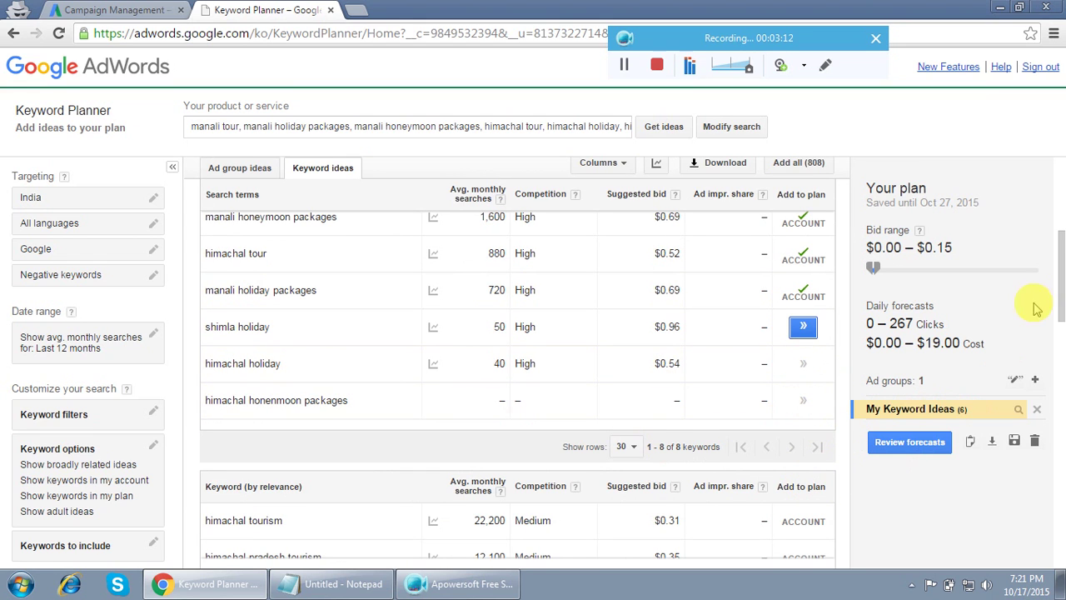
pyautogui.scroll(-2, 1051, 300)
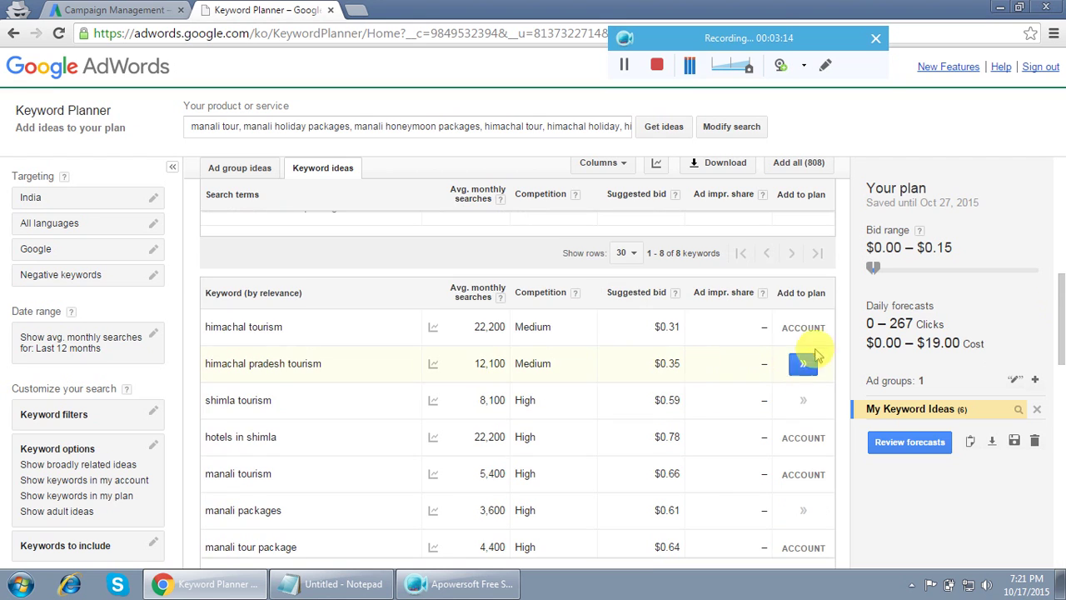
pyautogui.click(804, 329)
pyautogui.click(803, 364)
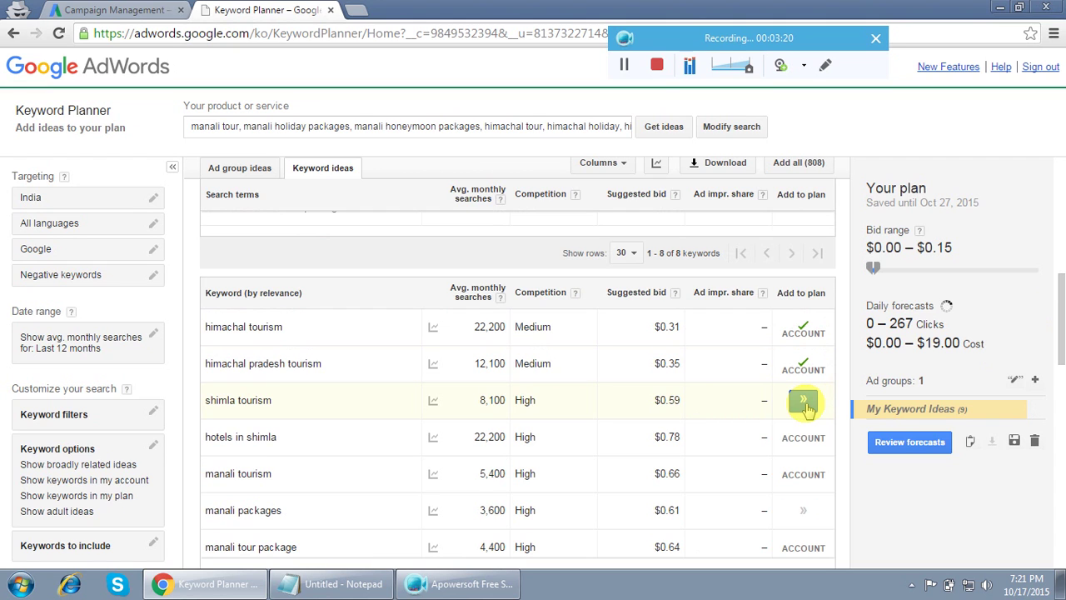
pyautogui.click(800, 439)
pyautogui.click(804, 475)
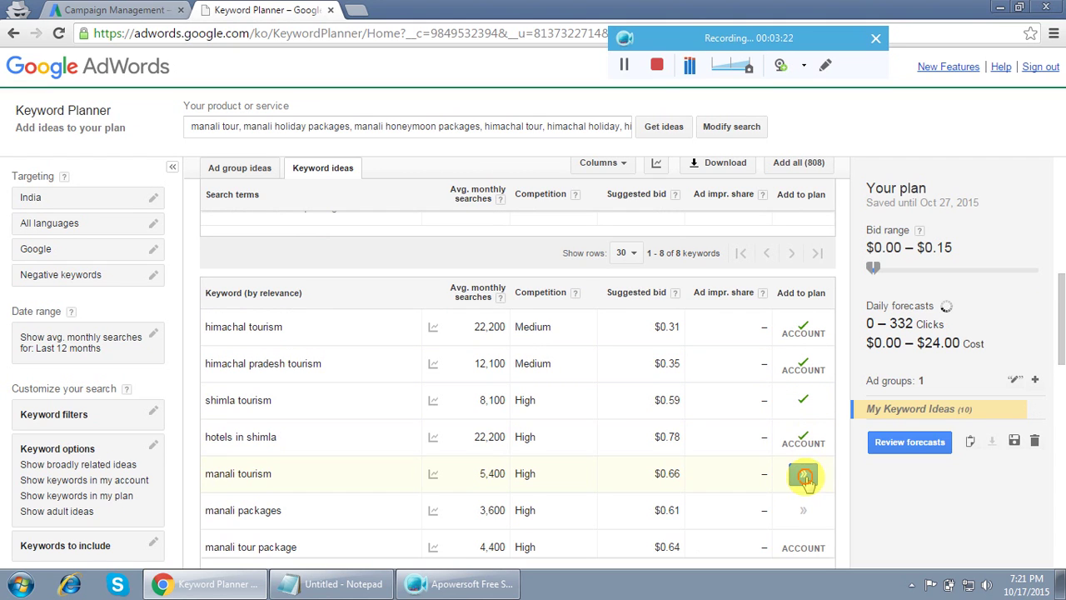
pyautogui.click(809, 511)
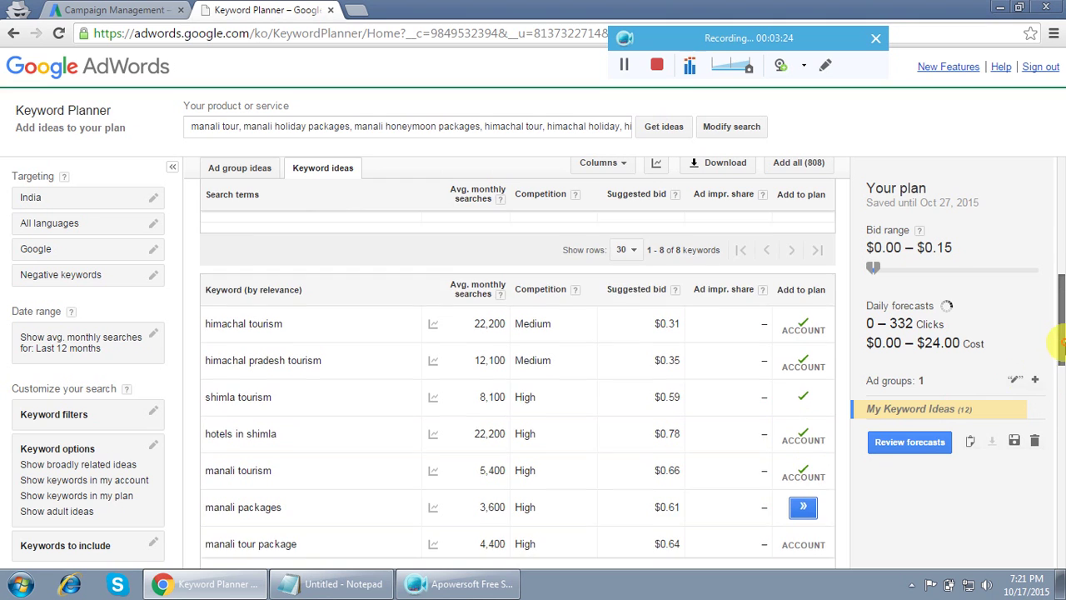
# Step: Add the keyword ideas manali hotels, manali tour package, manali tour packages and shimla tour package to the plan
pyautogui.scroll(-1, 812, 512)
pyautogui.click(802, 472)
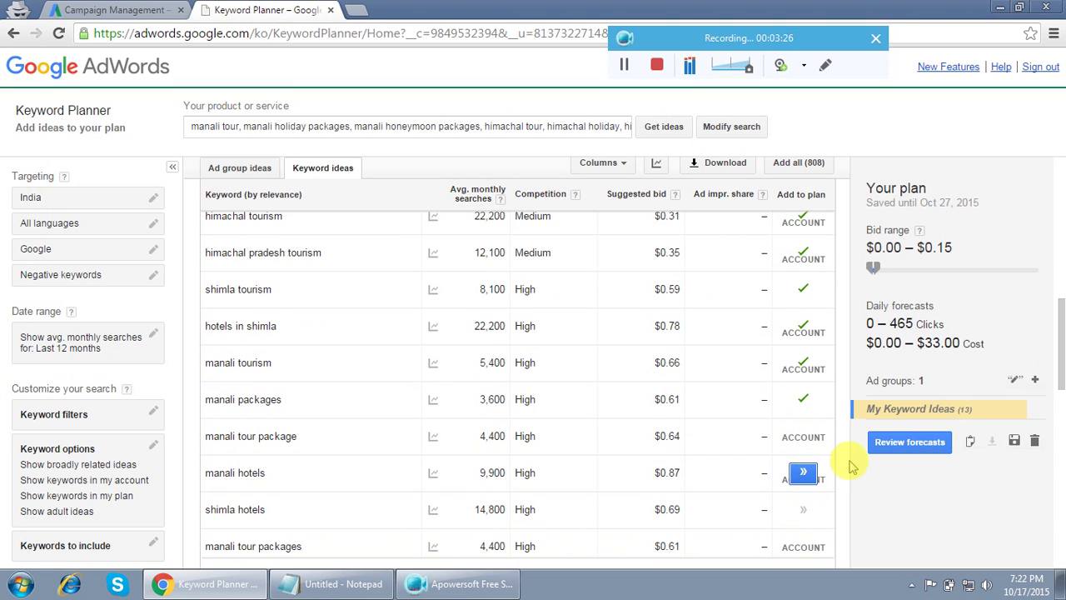
pyautogui.click(800, 437)
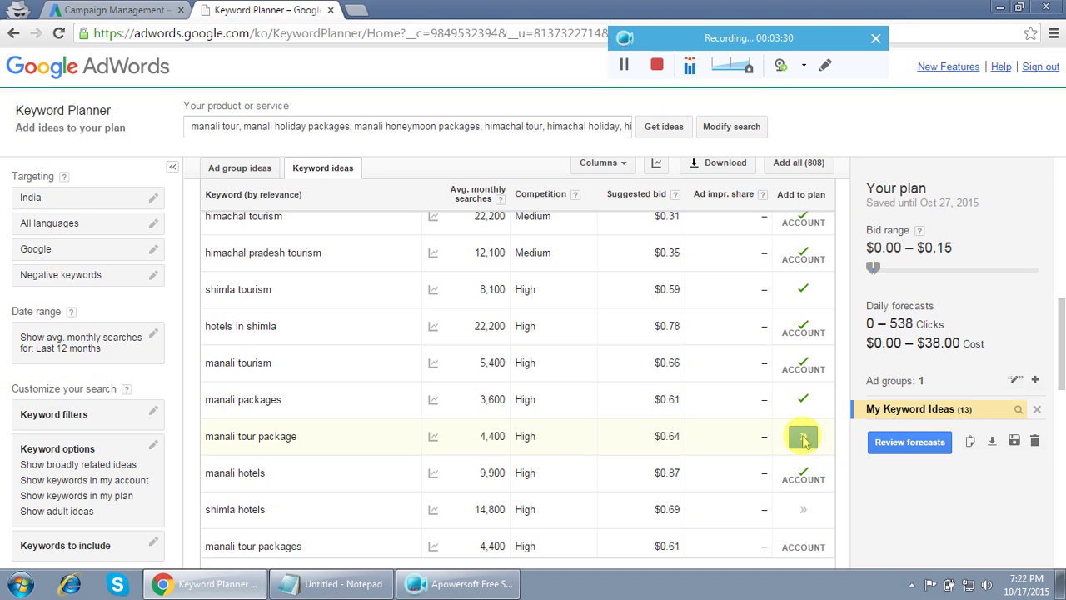
pyautogui.click(804, 440)
pyautogui.scroll(-1, 1060, 334)
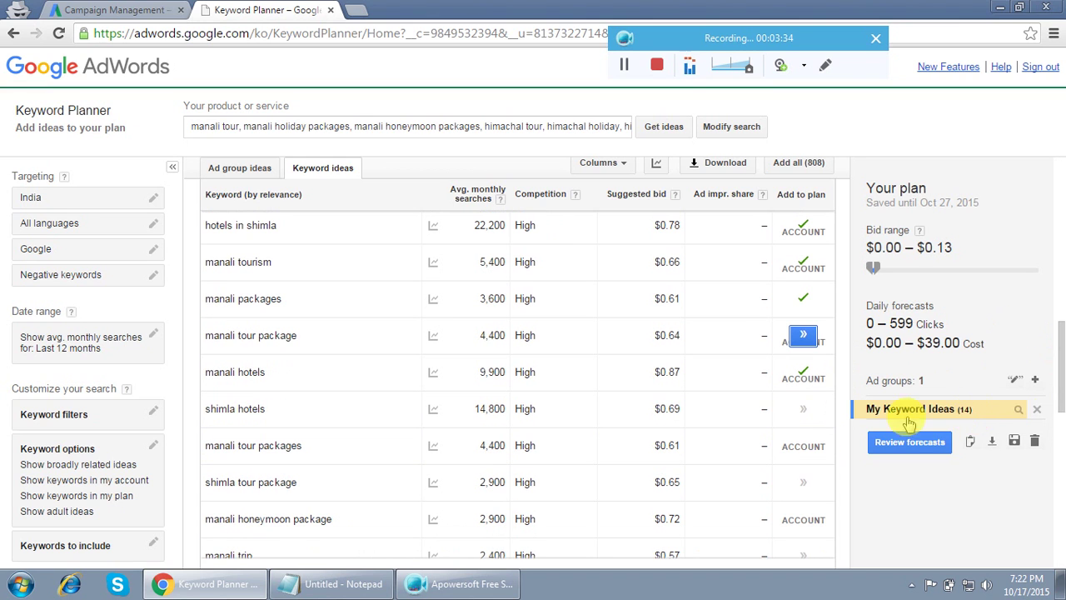
pyautogui.click(802, 445)
pyautogui.click(800, 485)
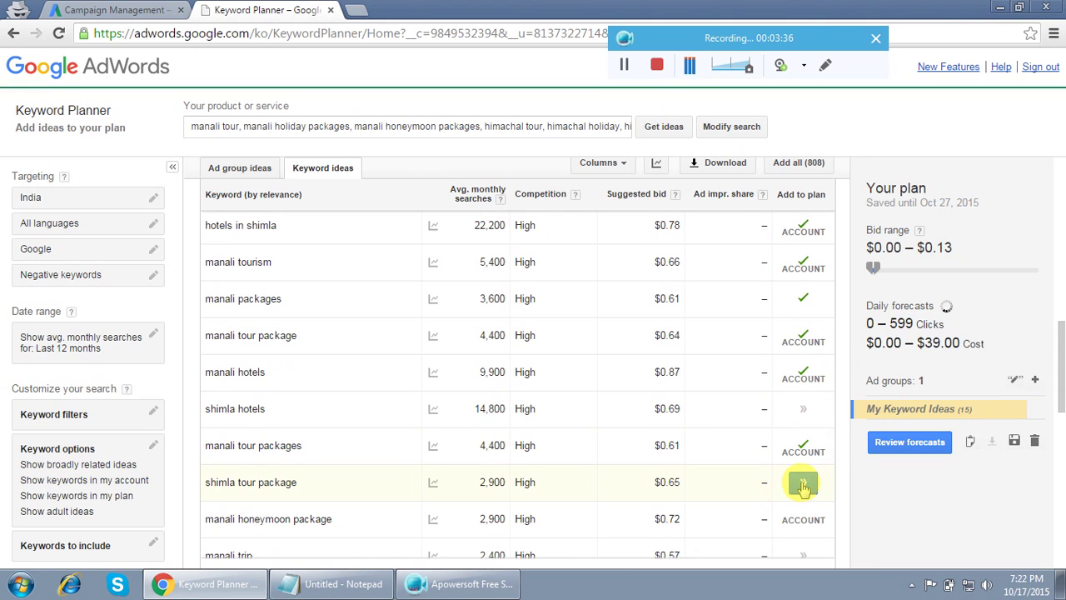
# Step: Add the keyword ideas manali honeymoon package, manali trip, himachal tour packages and shimla tour packages to the plan
pyautogui.scroll(-1, 833, 479)
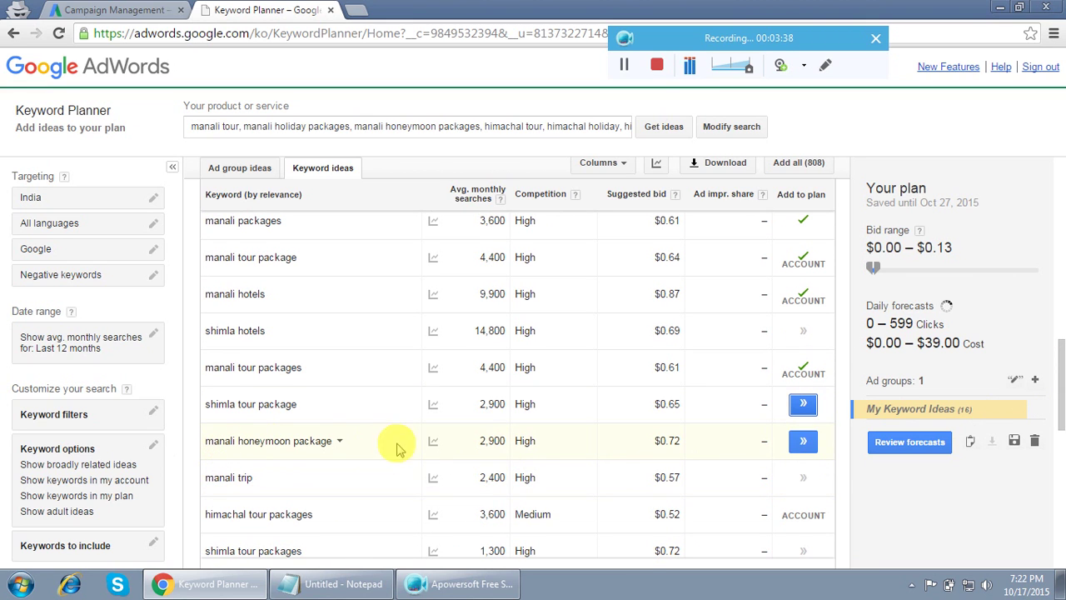
pyautogui.click(803, 441)
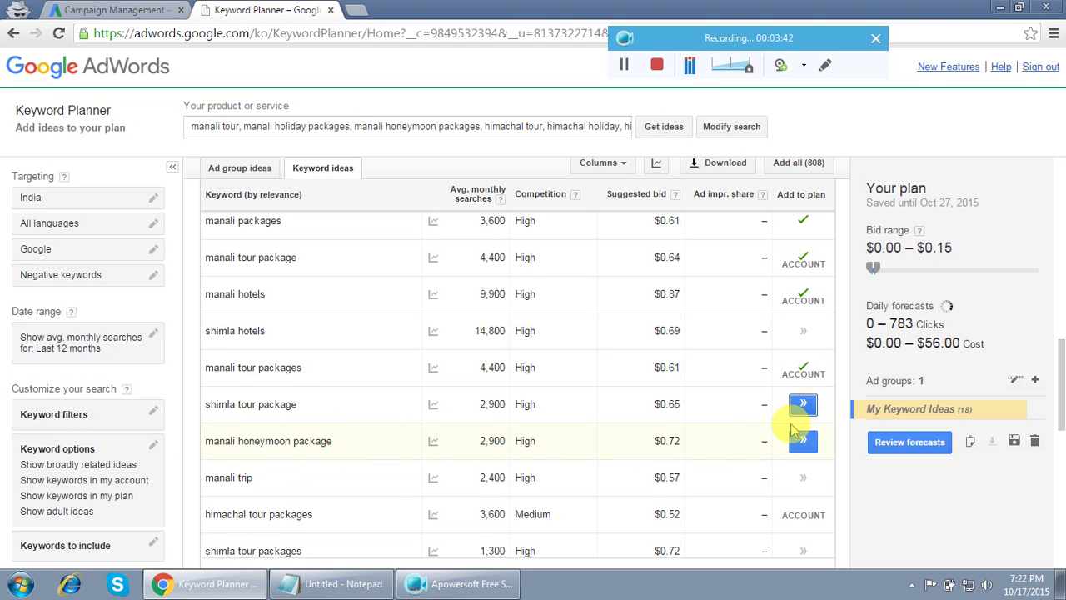
pyautogui.scroll(-1, 791, 429)
pyautogui.scroll(-1, 791, 429)
pyautogui.click(803, 321)
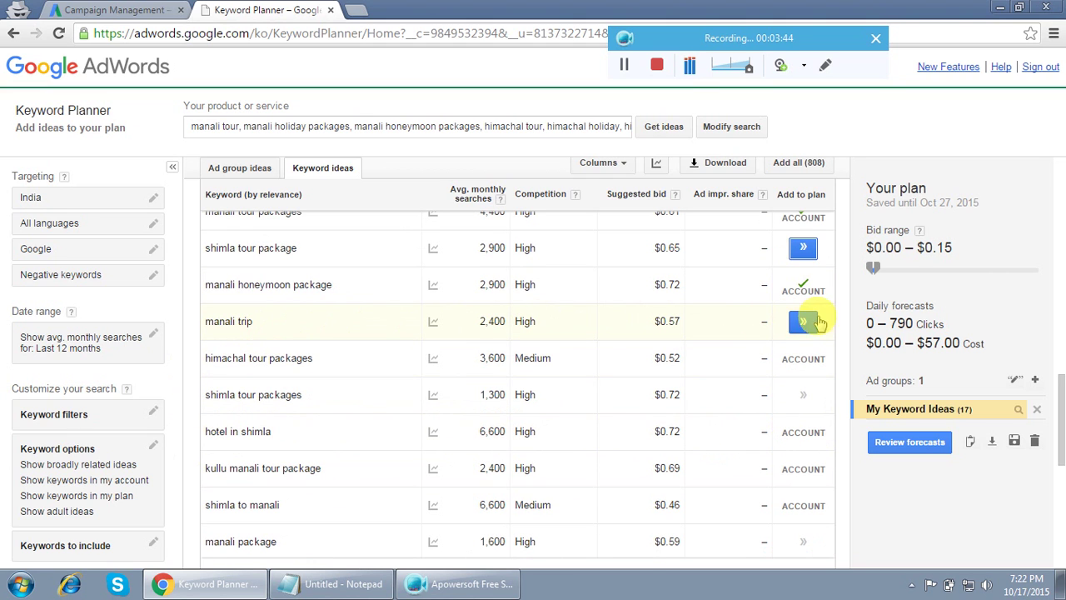
pyautogui.click(803, 358)
pyautogui.click(805, 394)
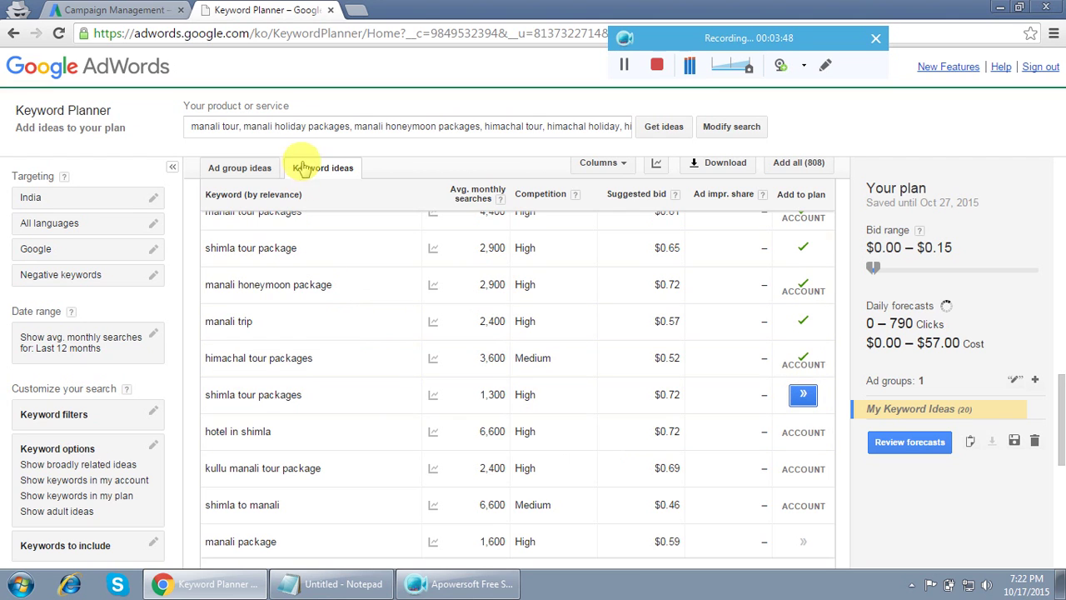
# Step: Add the keyword ideas kullu manali tour package and shimla to manali to the plan
pyautogui.click(804, 431)
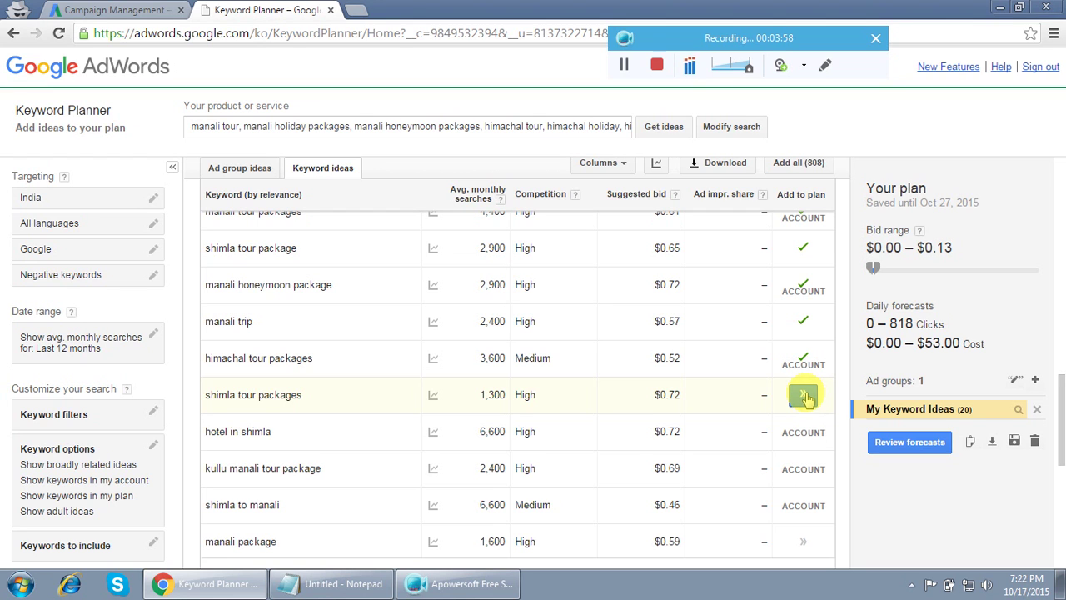
pyautogui.click(804, 396)
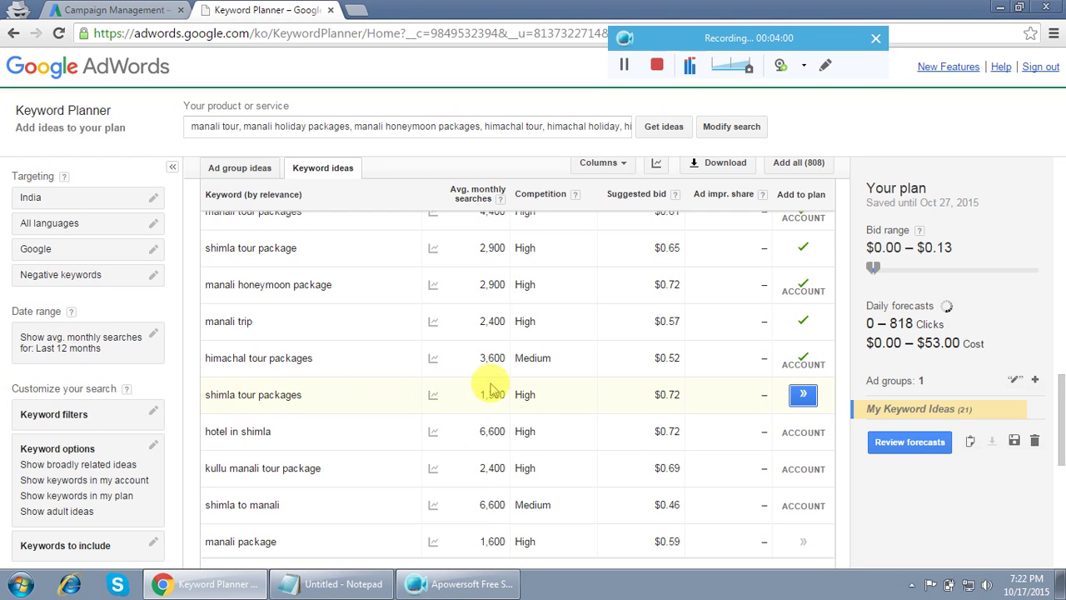
pyautogui.scroll(-1, 525, 379)
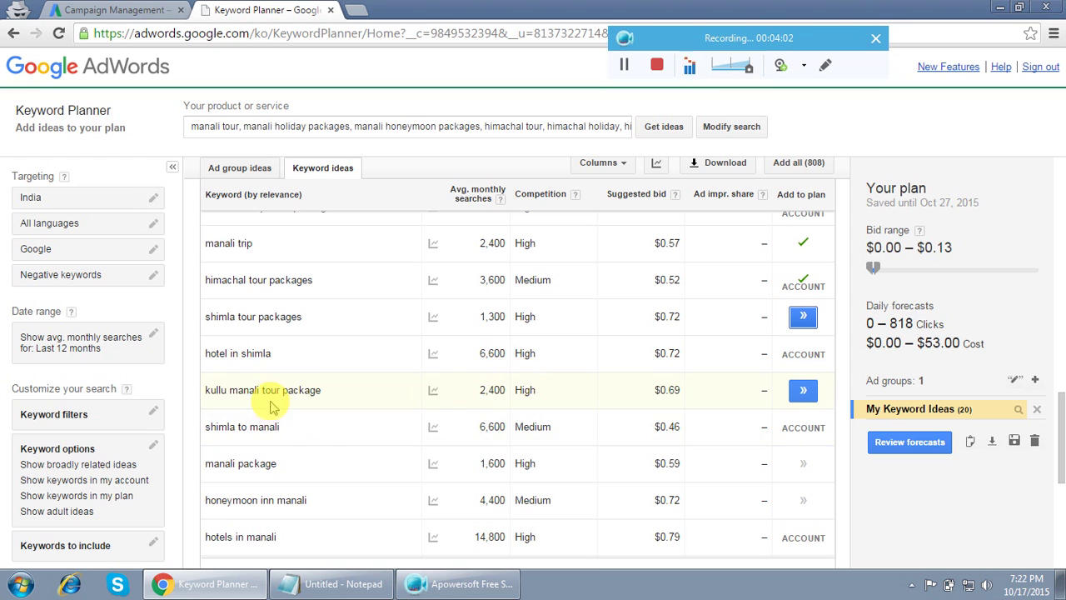
pyautogui.click(803, 395)
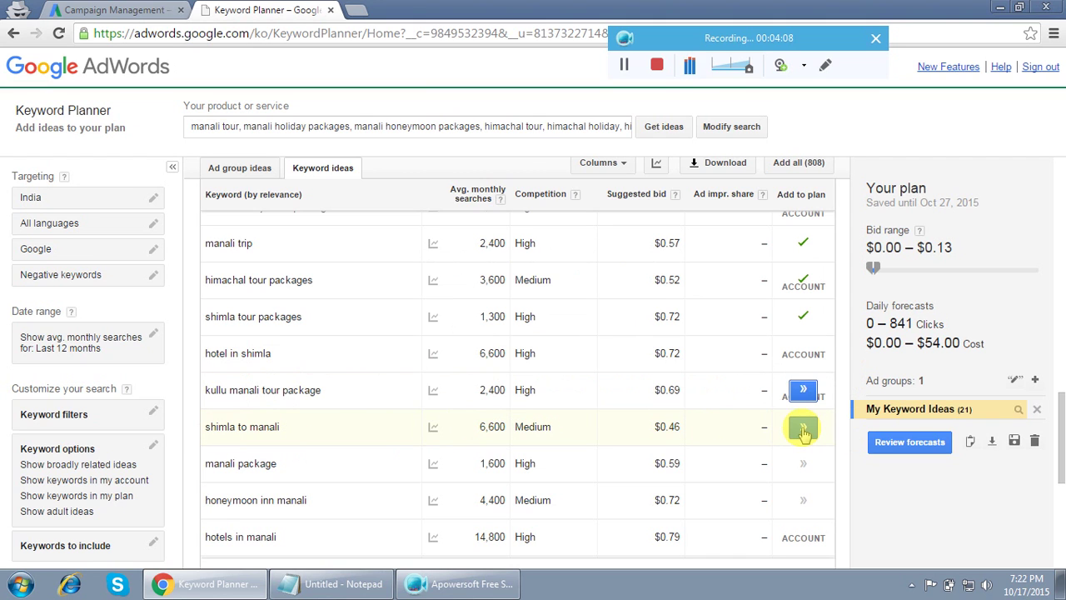
pyautogui.click(804, 428)
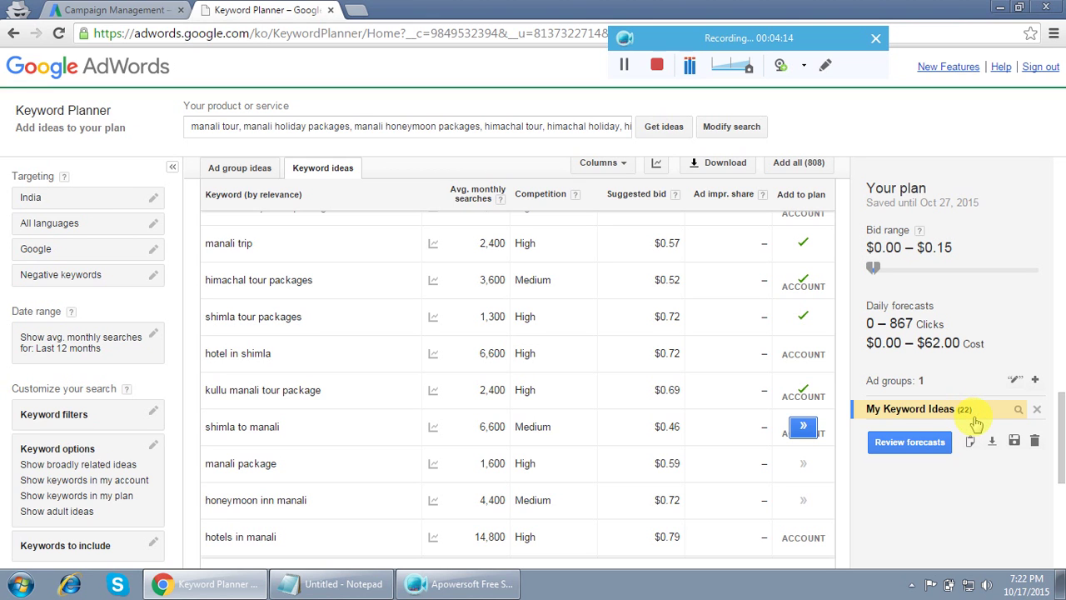
# Step: Download the plan with historical statistics as an AdWords Editor CSV and save the file
pyautogui.click(992, 442)
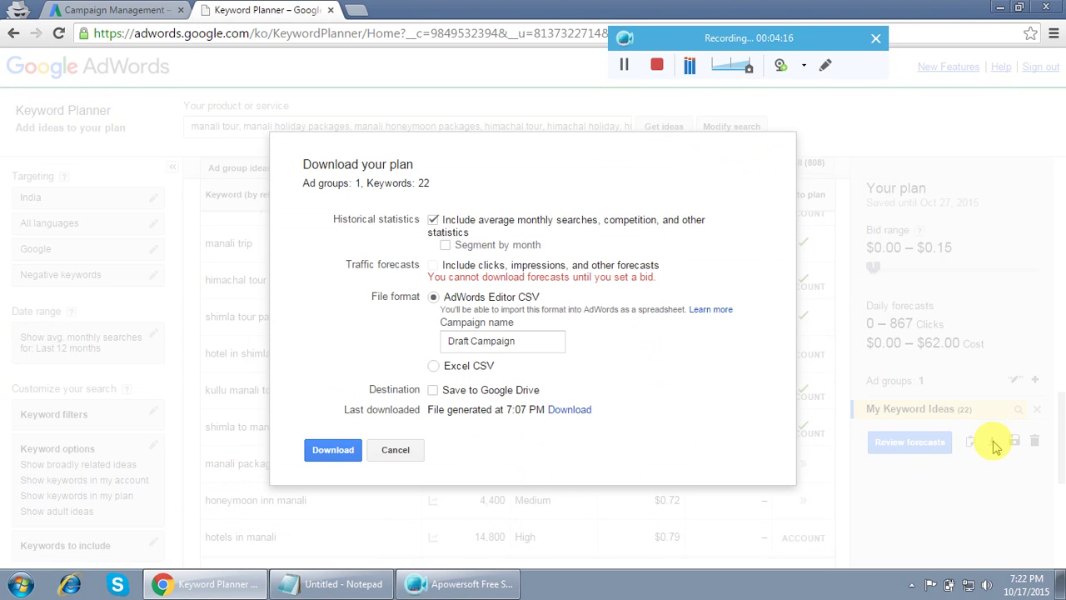
pyautogui.click(327, 449)
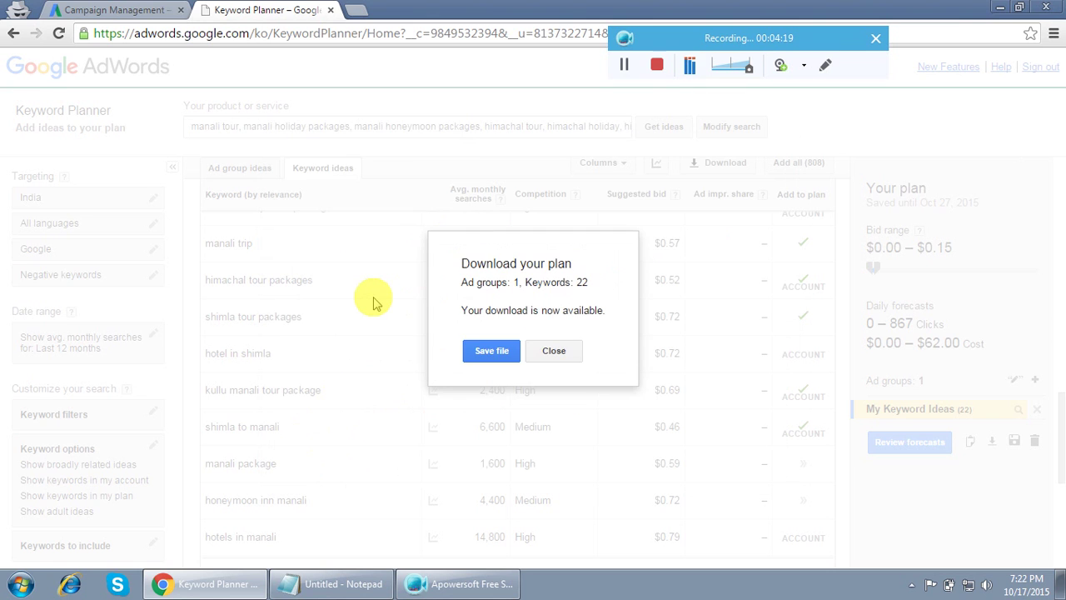
pyautogui.click(493, 350)
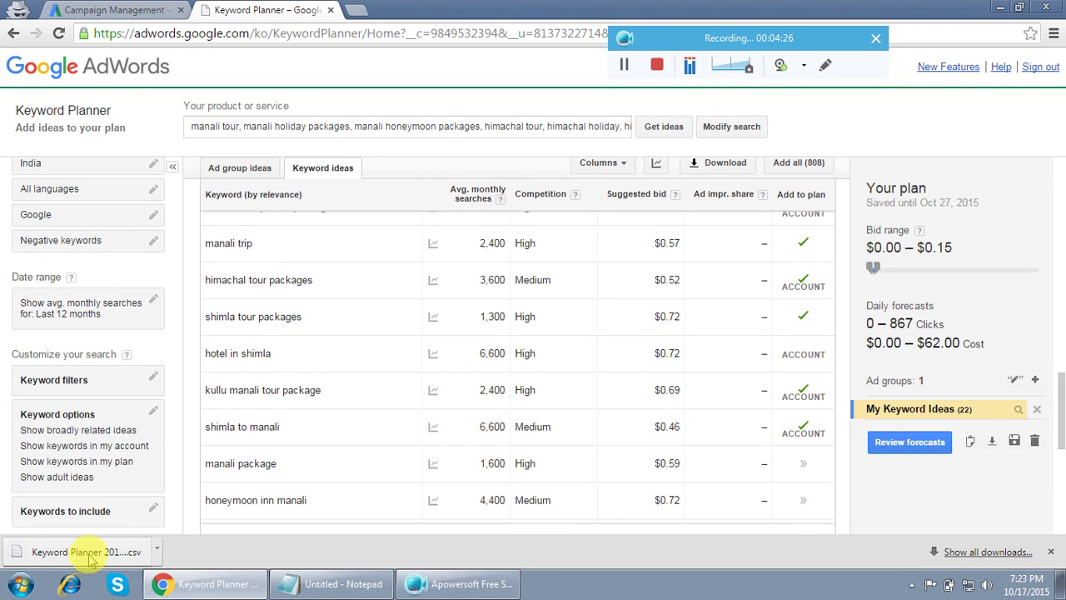
# Step: Open the downloaded plan CSV in Excel, widen the Keyword column and select the shimla tour cell
pyautogui.click(84, 552)
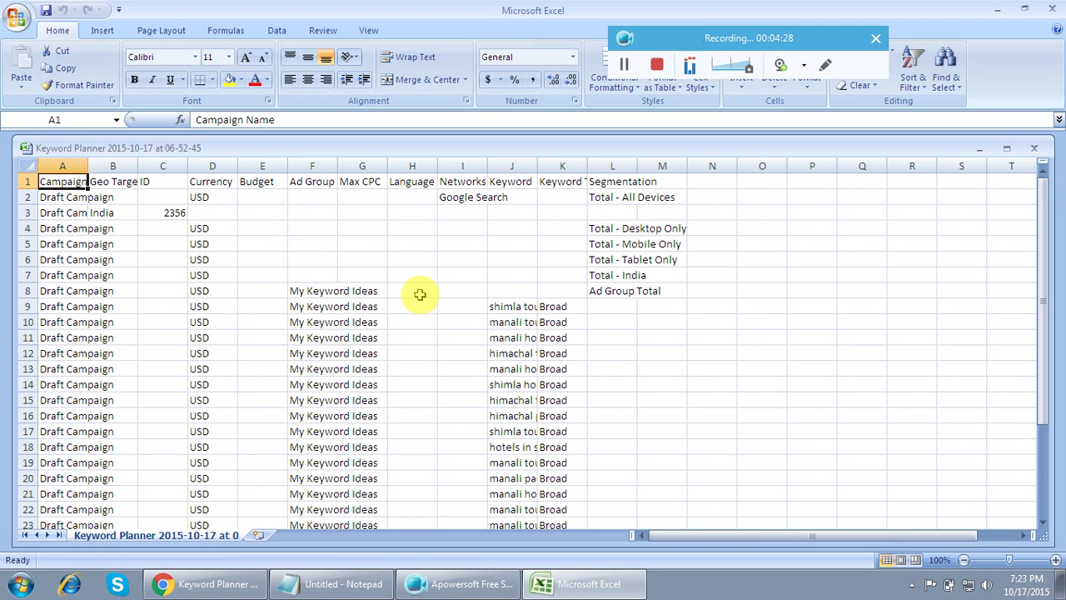
pyautogui.moveTo(538, 169); pyautogui.dragTo(853, 171)
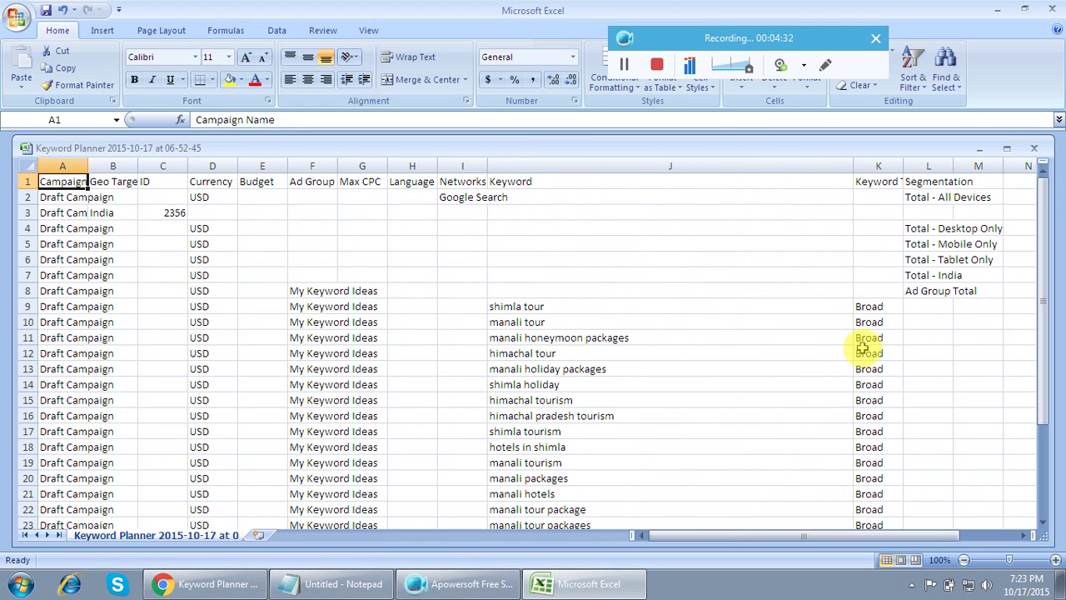
pyautogui.click(552, 310)
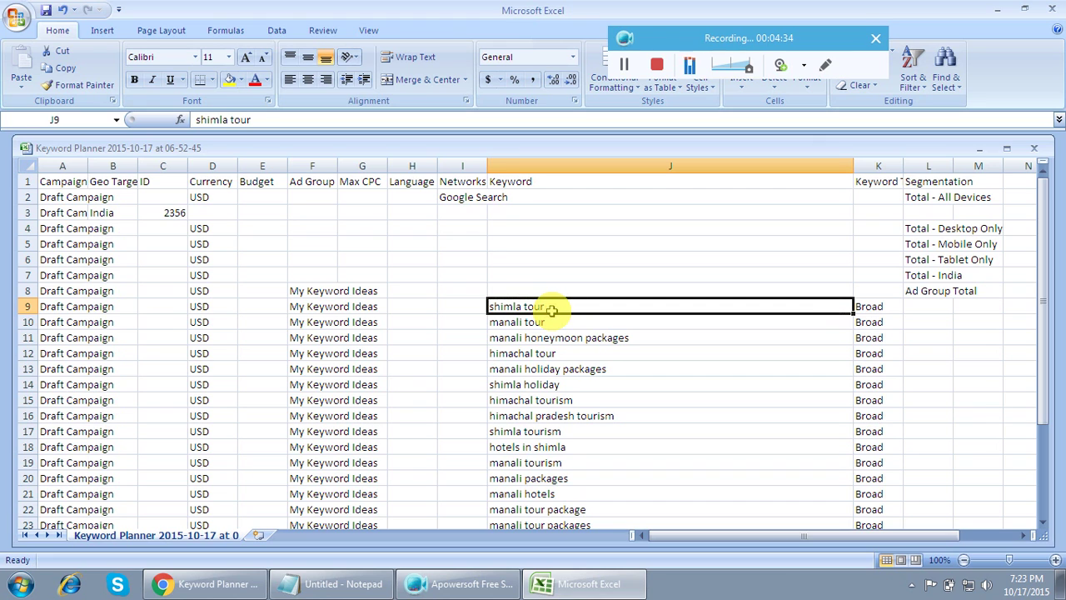
pyautogui.click(581, 321)
pyautogui.click(583, 307)
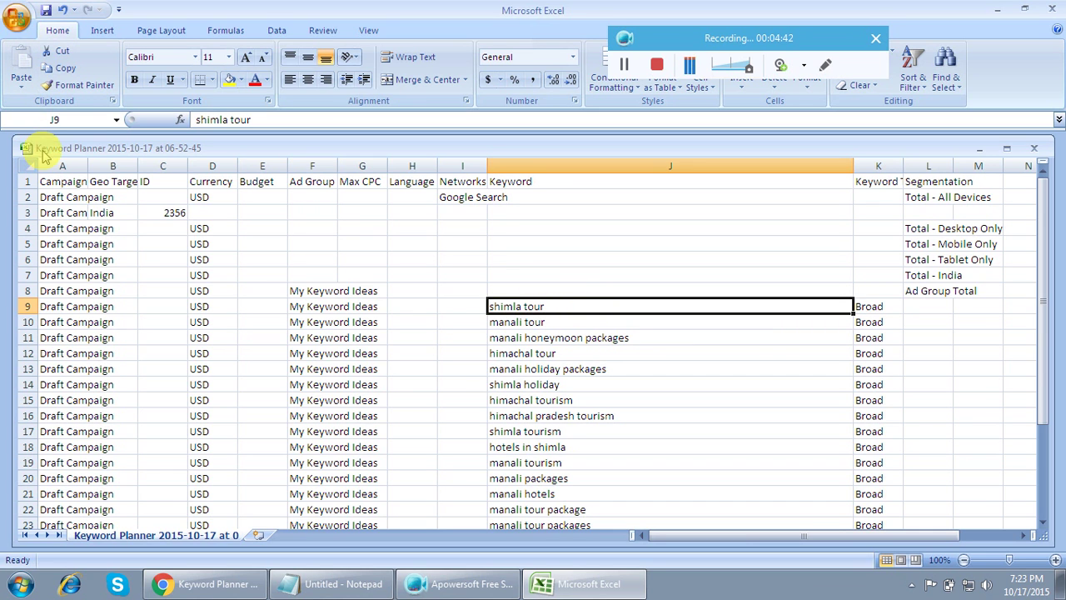
# Step: Save the workbook as Unicode Text named keyword travel list in the PPC Expert Classes - Project folder on drive D, keeping that format
pyautogui.press('F12')
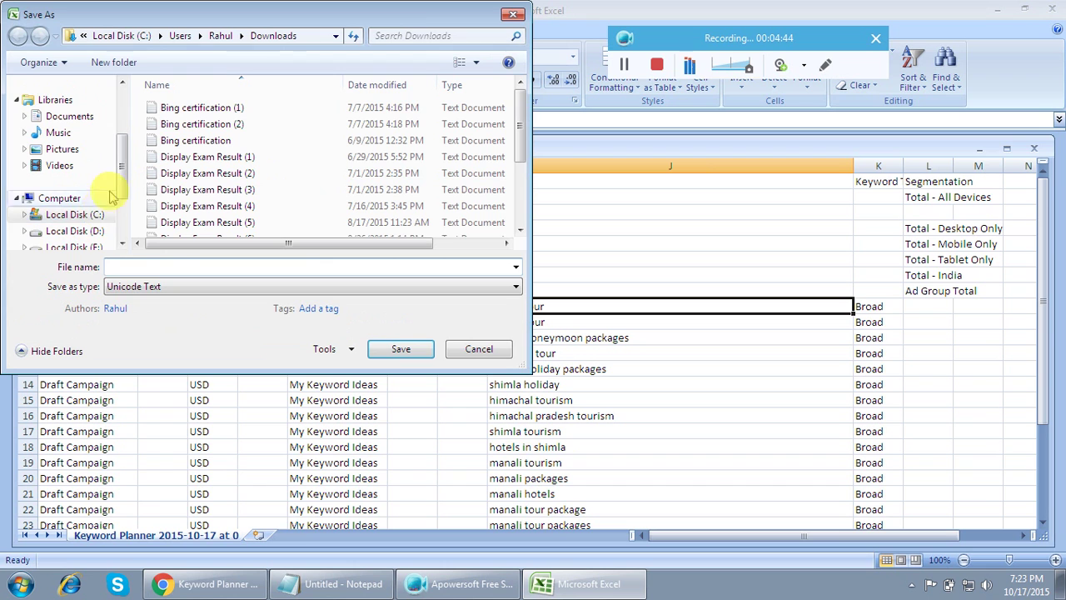
pyautogui.scroll(-1, 116, 175)
pyautogui.click(75, 197)
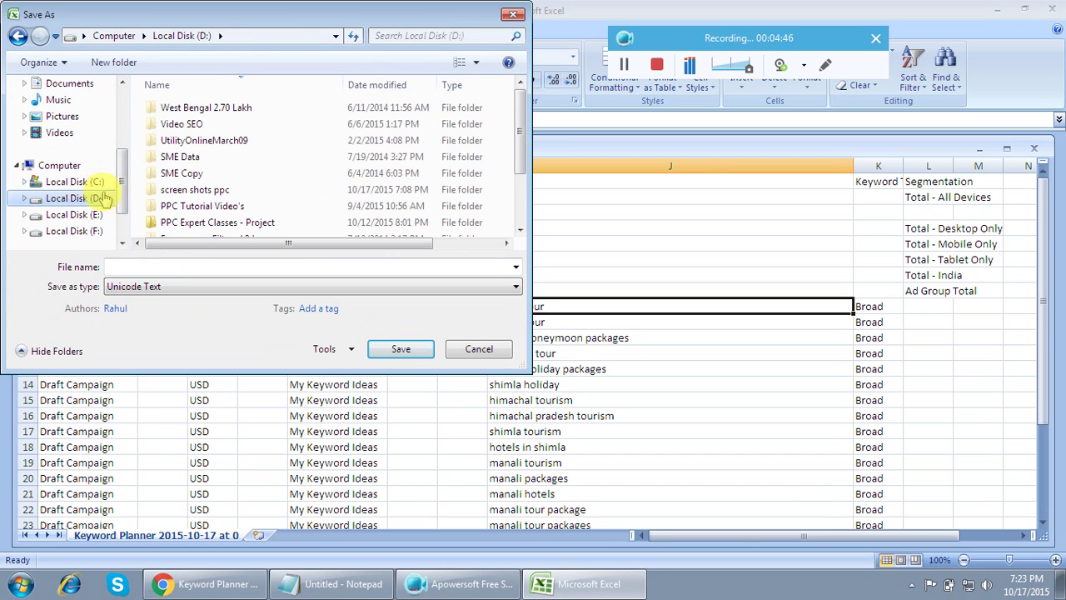
pyautogui.moveTo(517, 136); pyautogui.dragTo(519, 150)
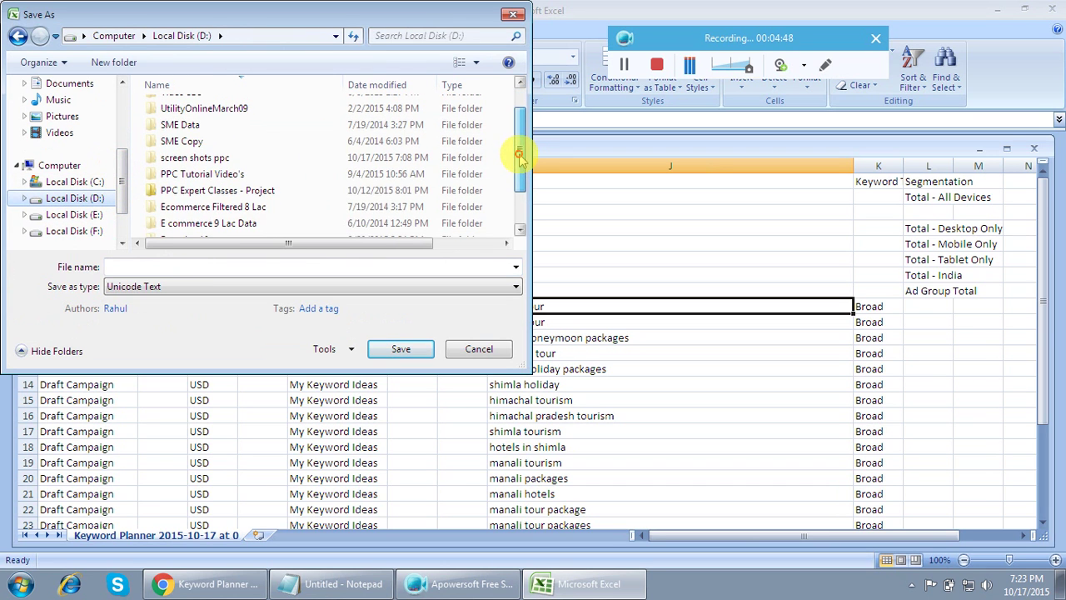
pyautogui.doubleClick(220, 188)
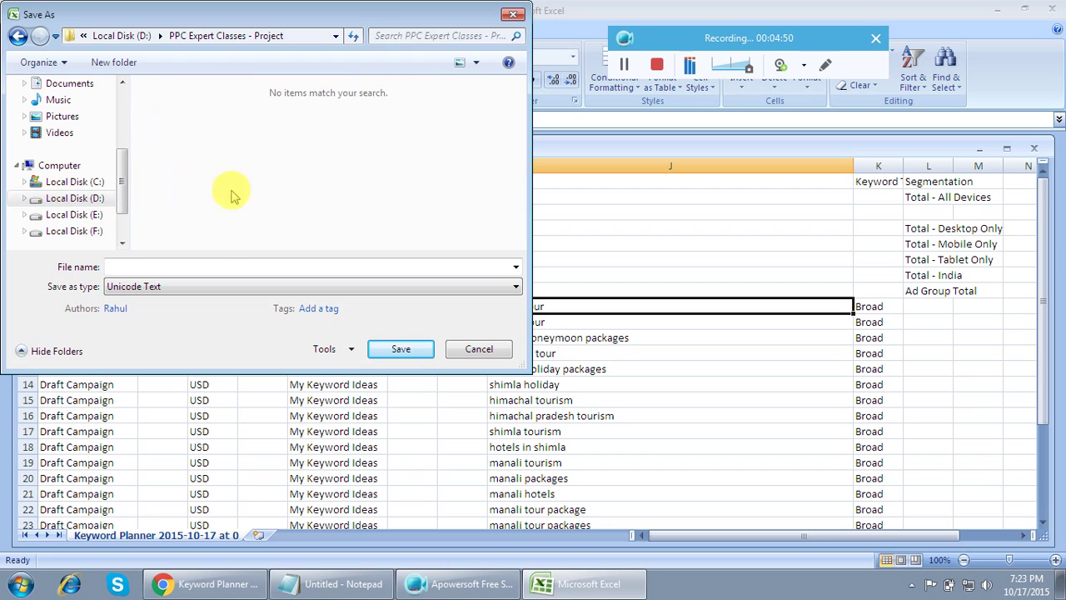
pyautogui.click(162, 266)
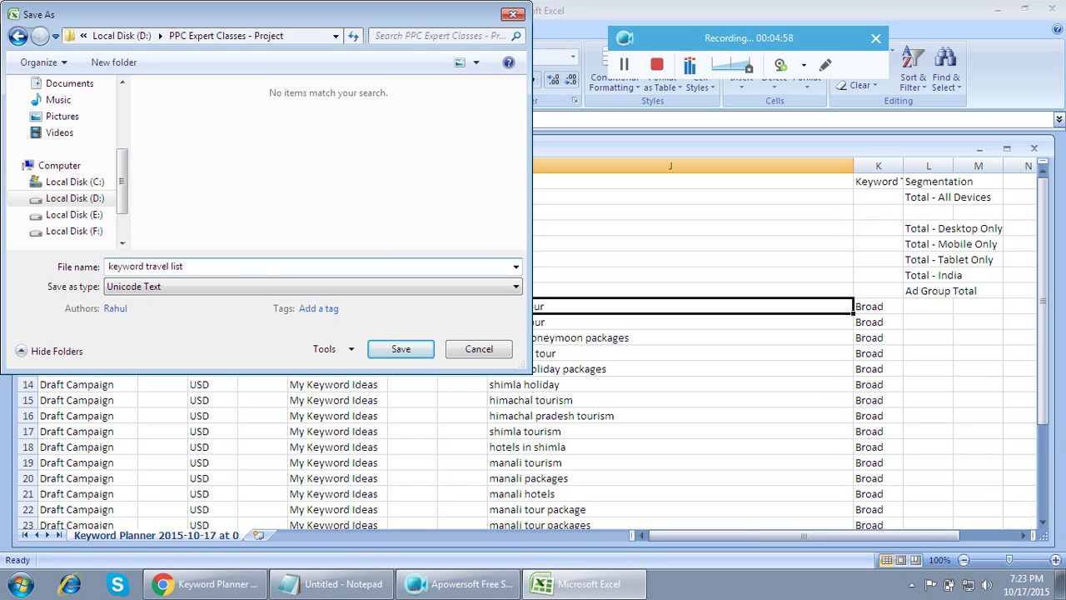
pyautogui.click(400, 349)
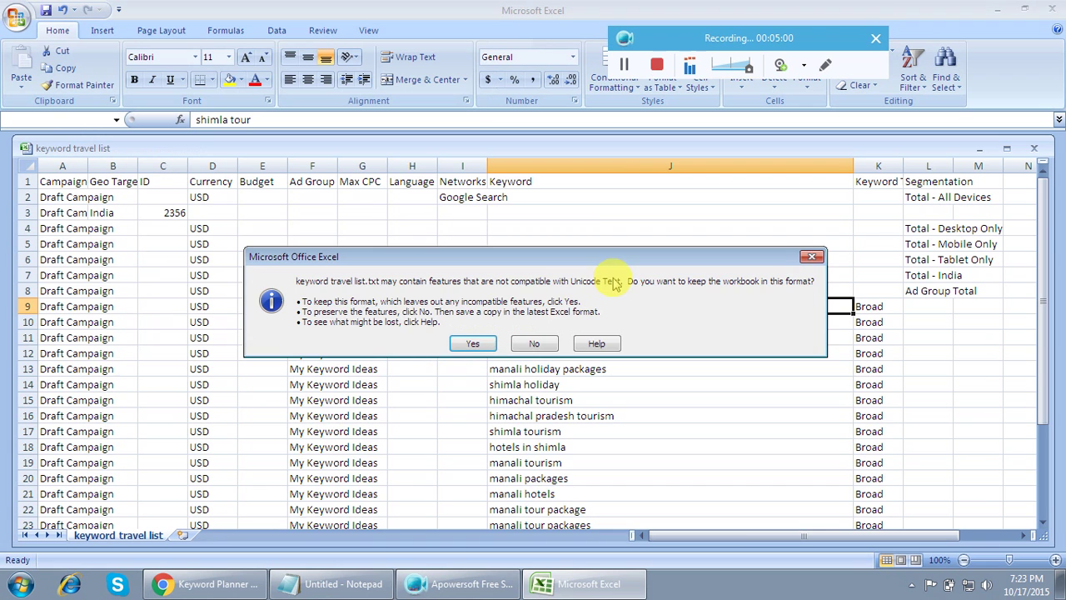
pyautogui.click(472, 344)
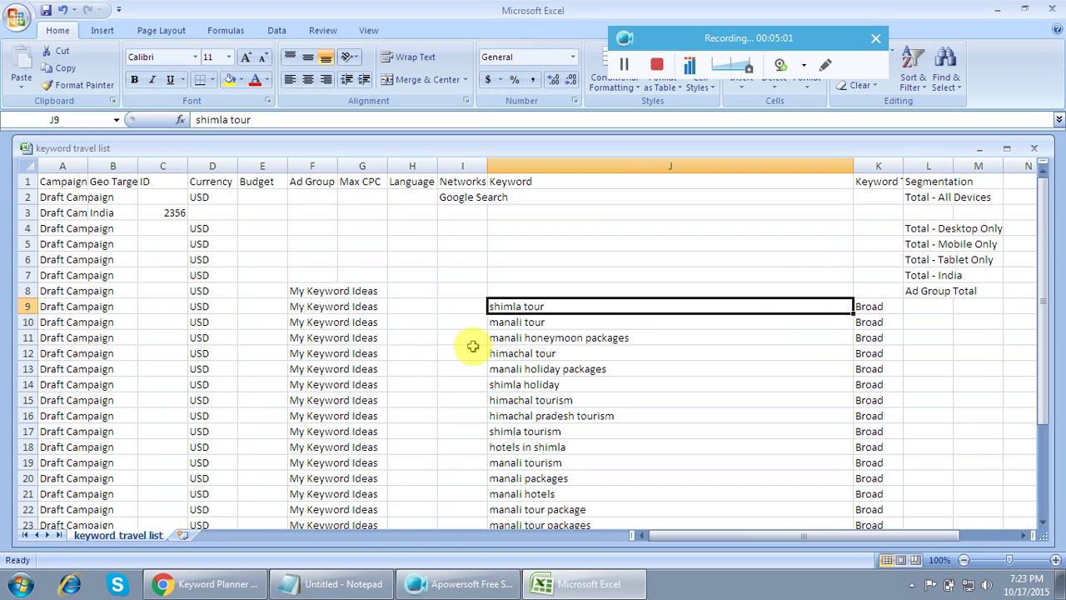
# Step: Switch back to Keyword Planner in Chrome and open the search volume data and trends form on its start page
pyautogui.click(212, 583)
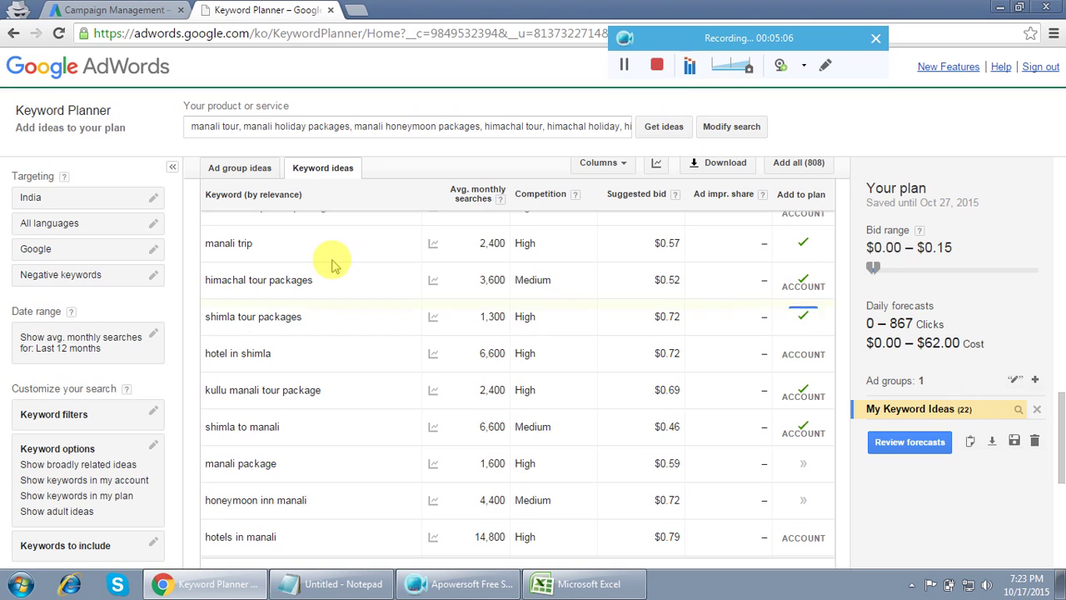
pyautogui.scroll(10, 328, 262)
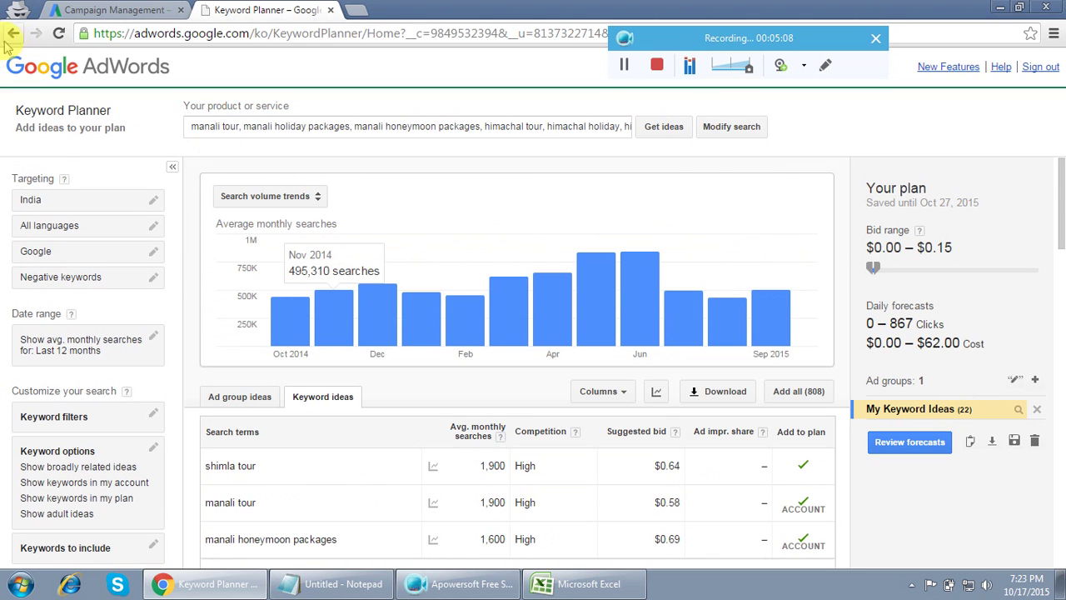
pyautogui.click(14, 35)
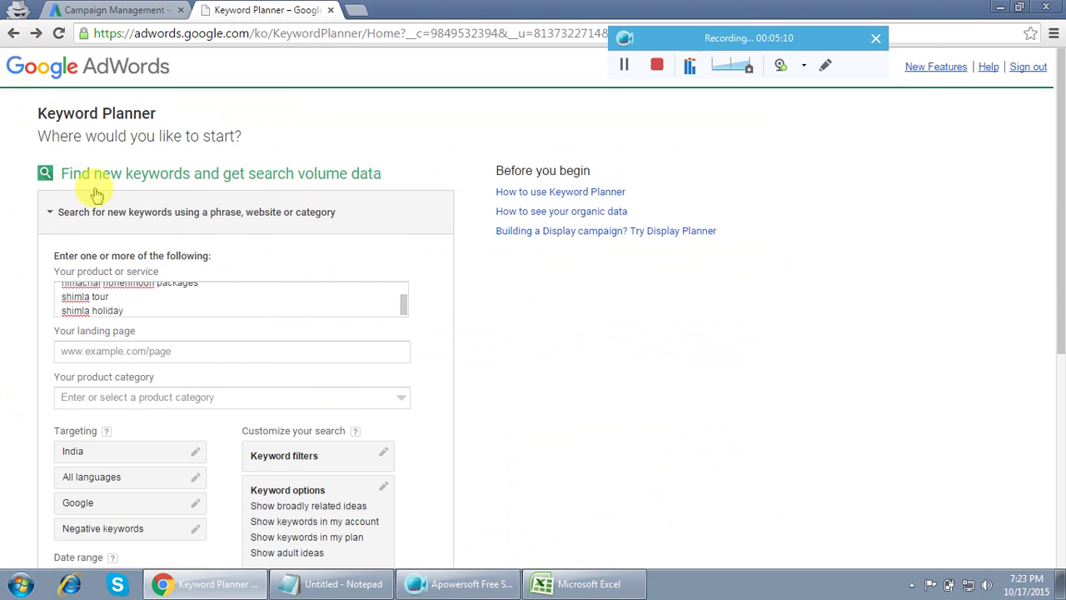
pyautogui.click(43, 219)
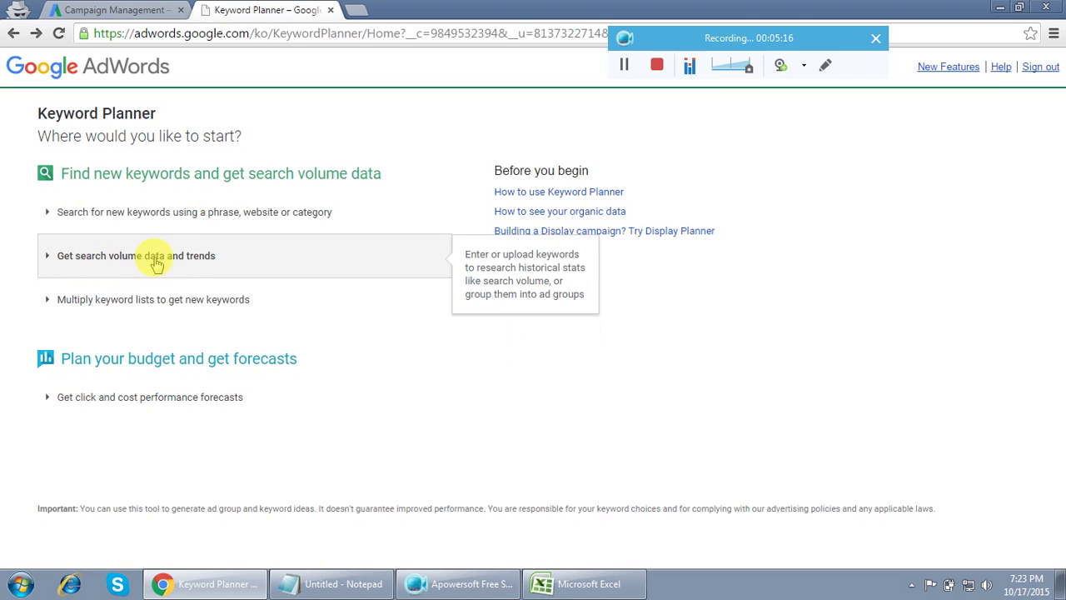
pyautogui.click(195, 263)
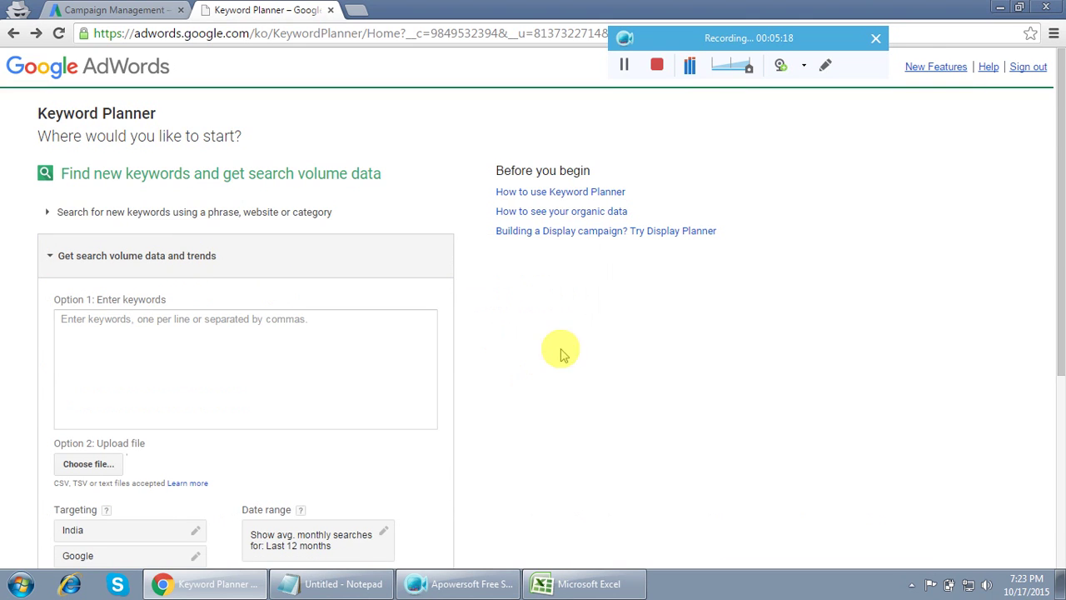
# Step: Upload keyword travel list.txt from the PPC Expert Classes - Project folder on drive D and get its search volume for India
pyautogui.scroll(-2, 558, 354)
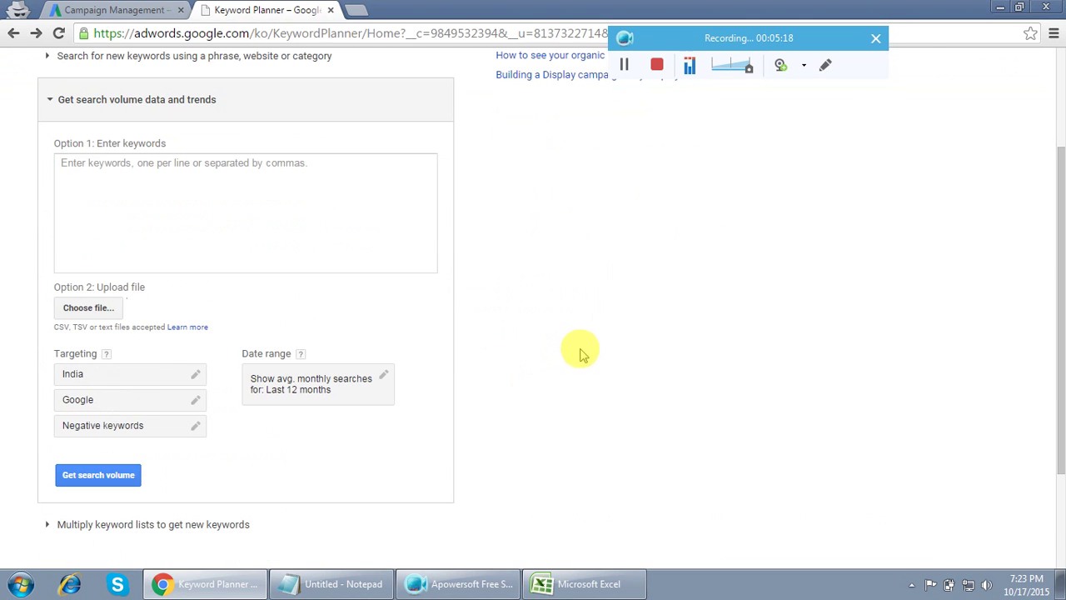
pyautogui.click(95, 313)
pyautogui.moveTo(117, 190); pyautogui.dragTo(123, 207)
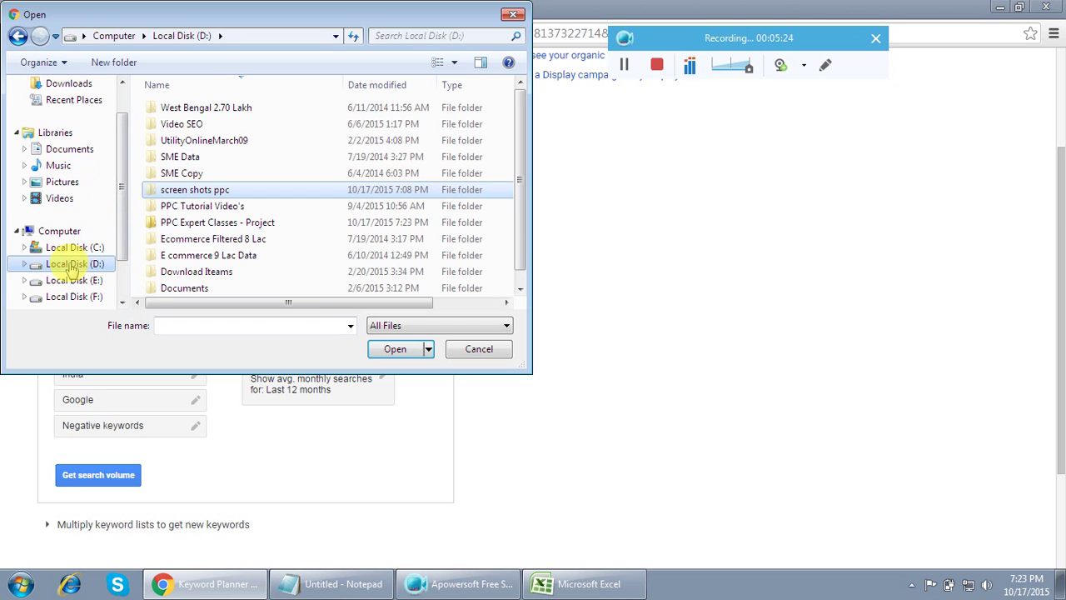
pyautogui.doubleClick(220, 223)
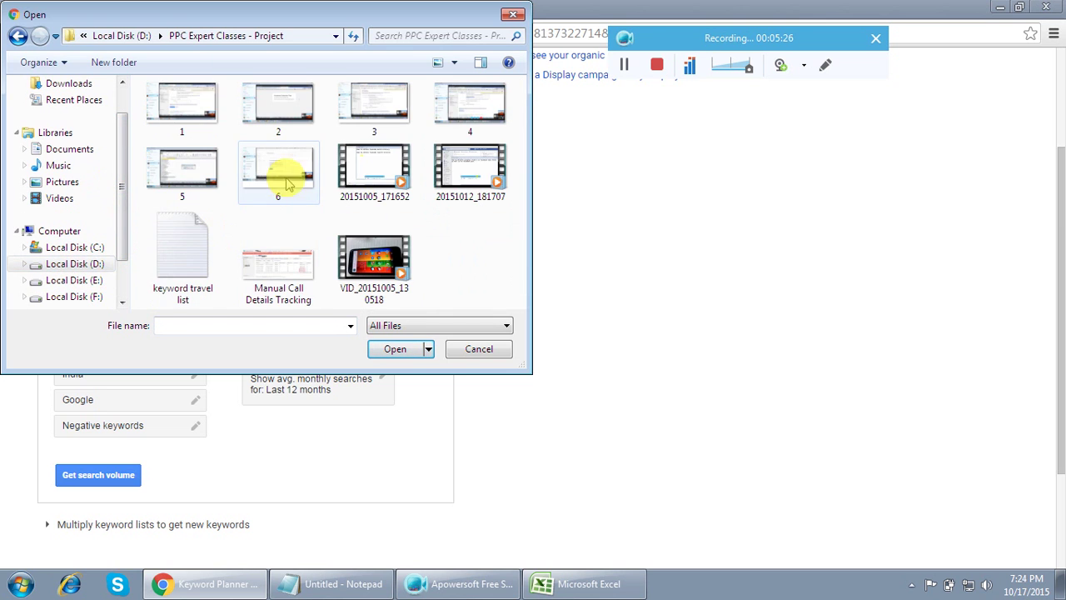
pyautogui.click(185, 294)
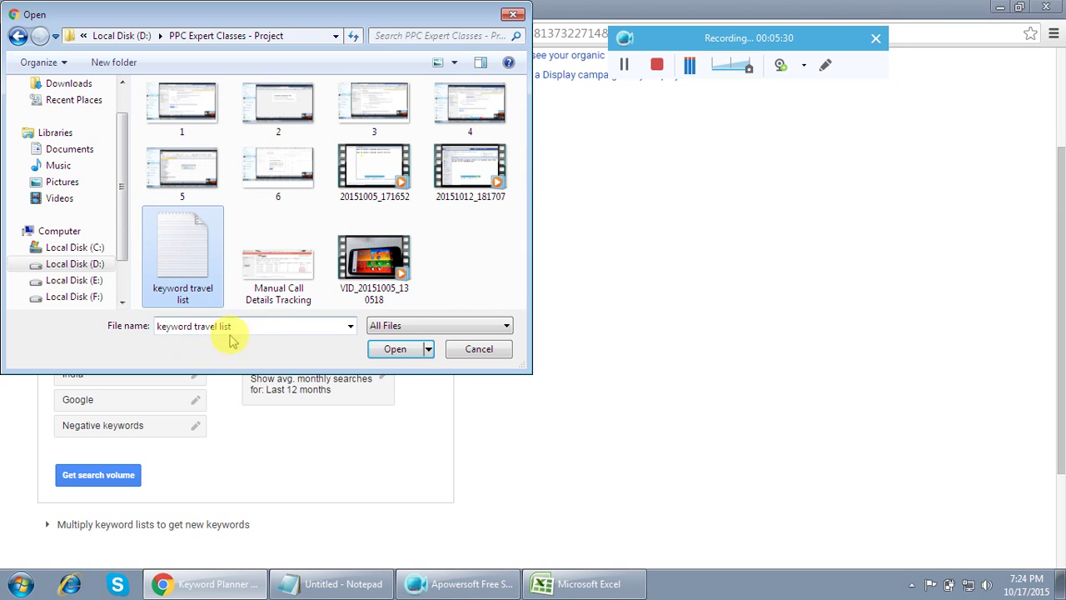
pyautogui.click(396, 350)
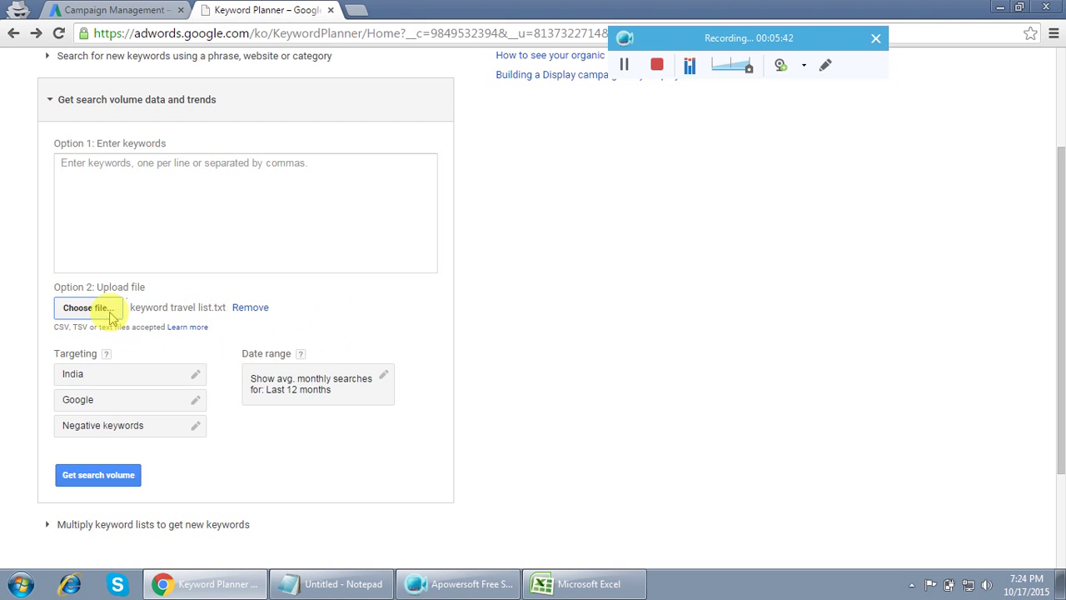
pyautogui.click(98, 476)
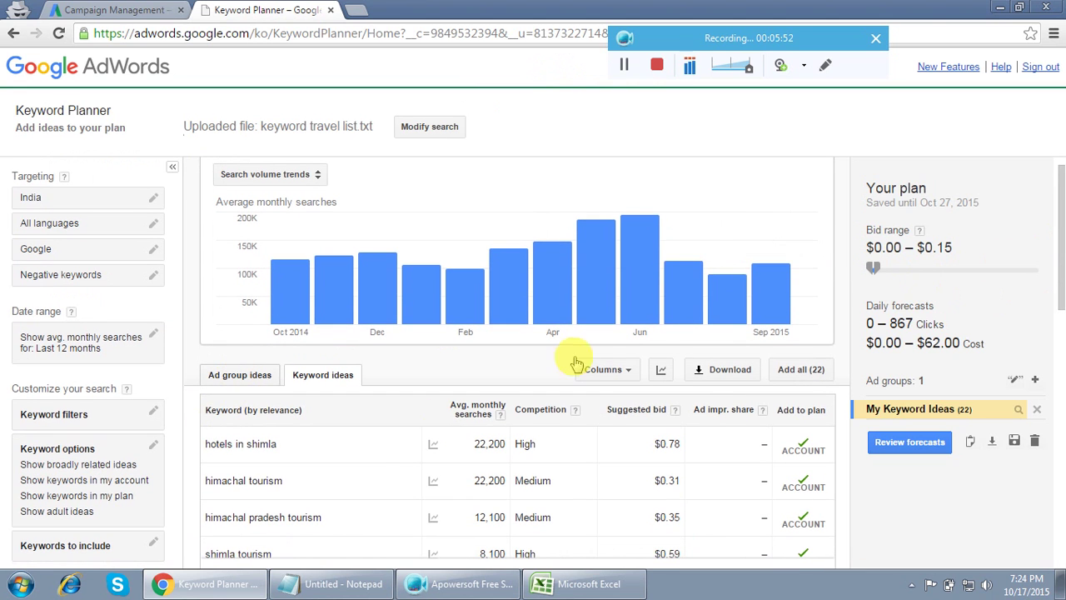
# Step: Remove the My Keyword Ideas ad group from the plan and open the Shimla group among the ad group ideas
pyautogui.scroll(-2, 833, 261)
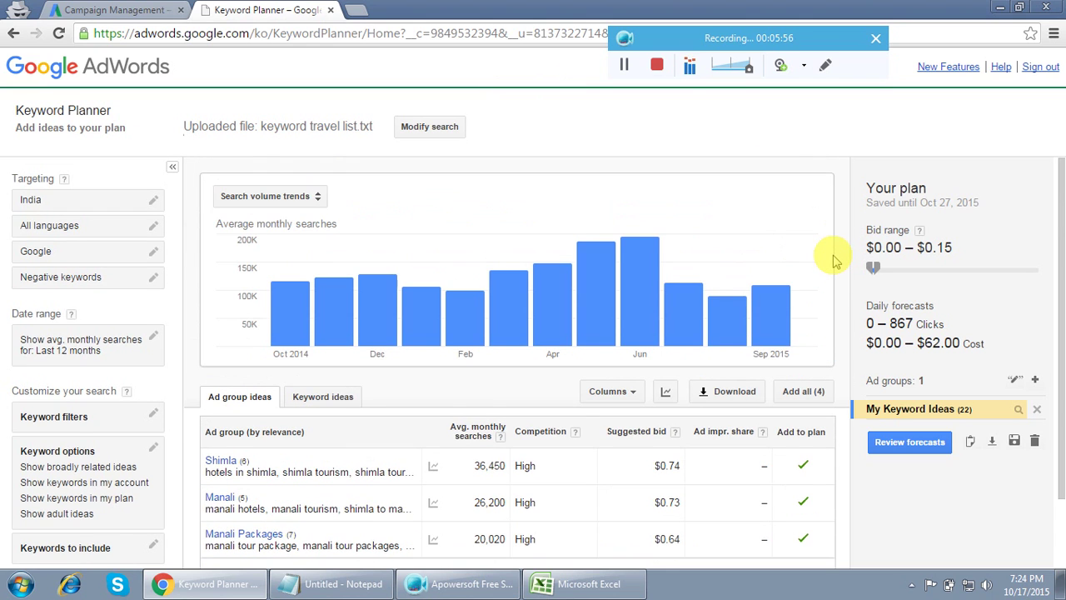
pyautogui.scroll(-1, 833, 260)
pyautogui.moveTo(432, 386)
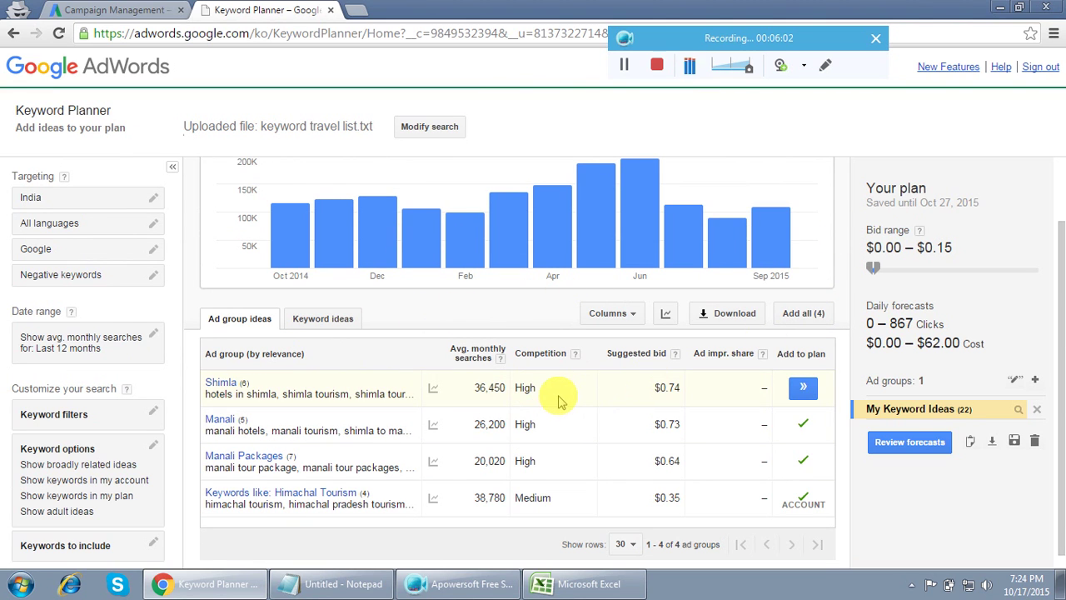
pyautogui.moveTo(433, 425)
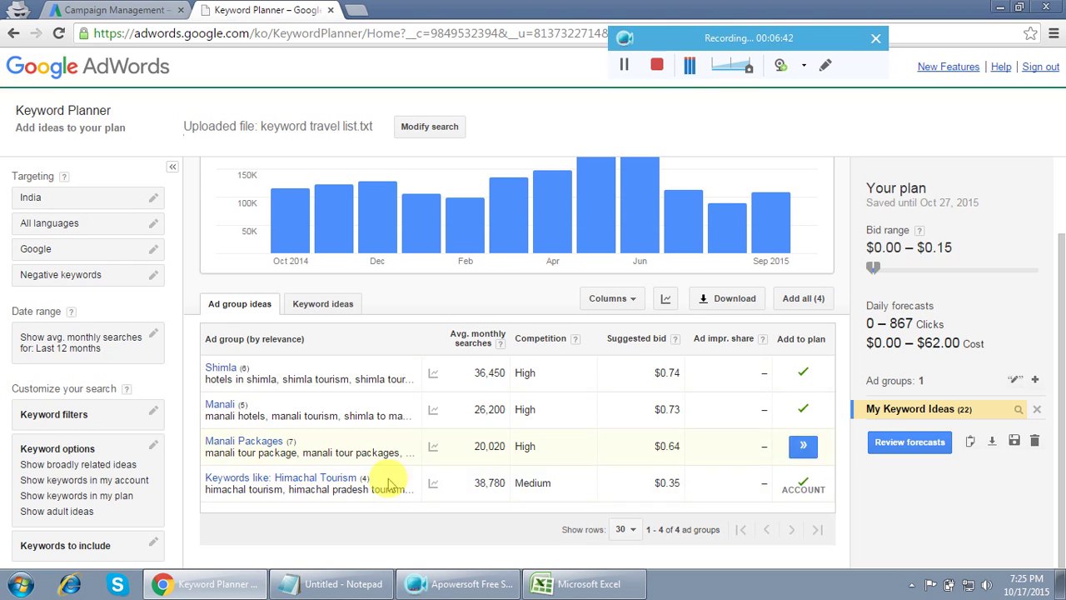
pyautogui.click(1037, 409)
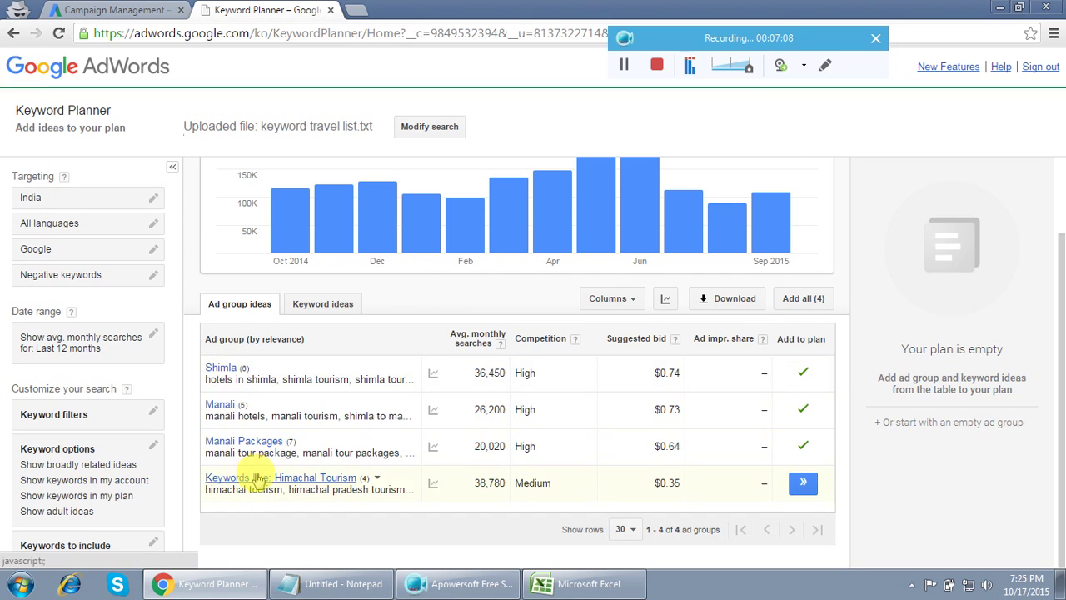
pyautogui.click(220, 368)
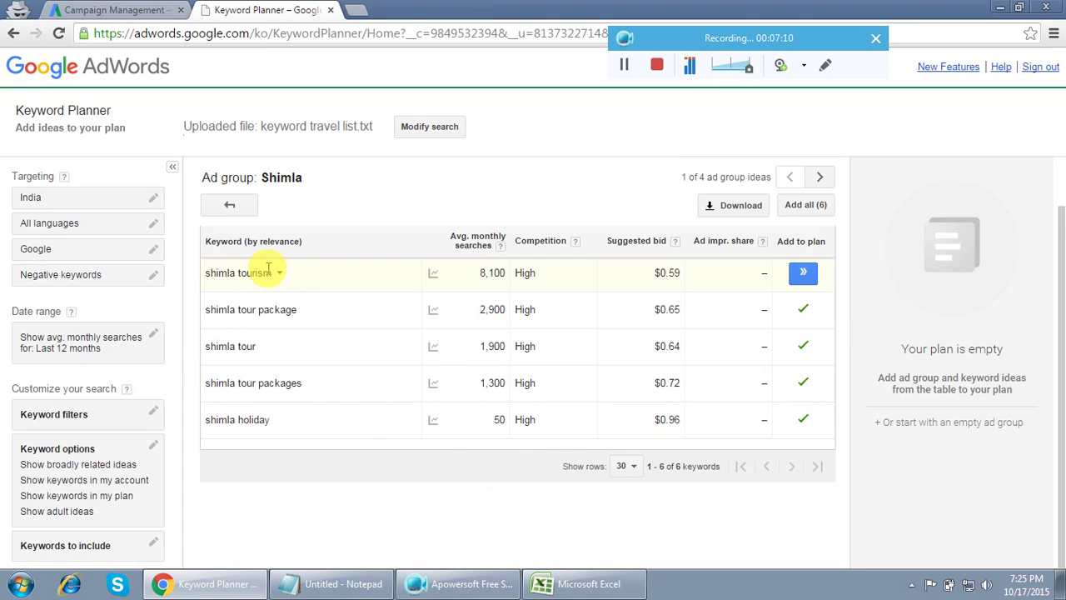
# Step: Add the Shimla, Manali, Manali Packages and Keywords like: Himachal Tourism ad groups to the plan and open its Save to account form
pyautogui.click(230, 204)
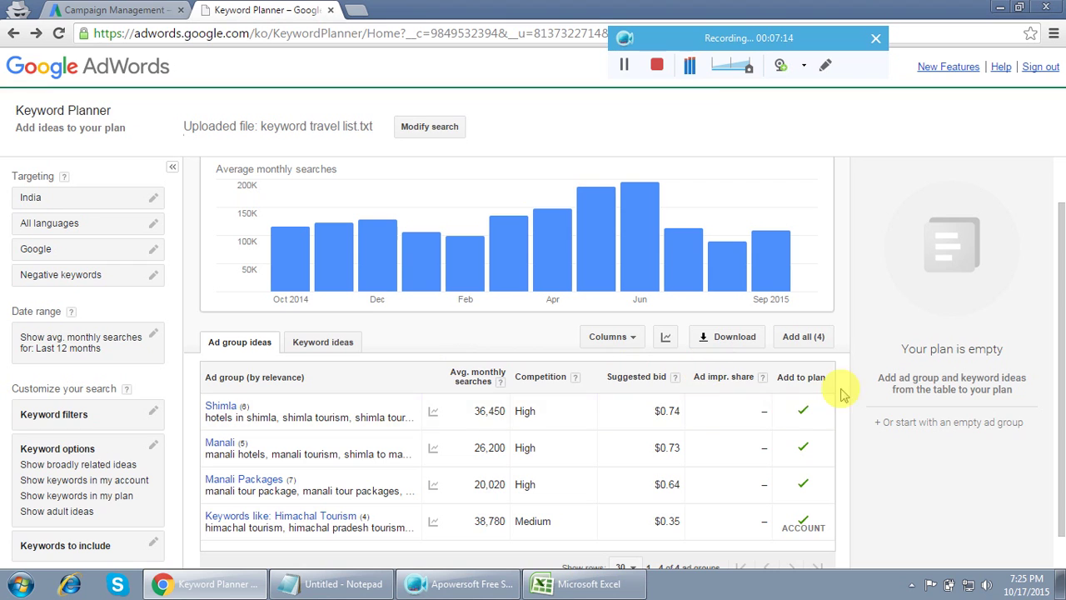
pyautogui.click(804, 412)
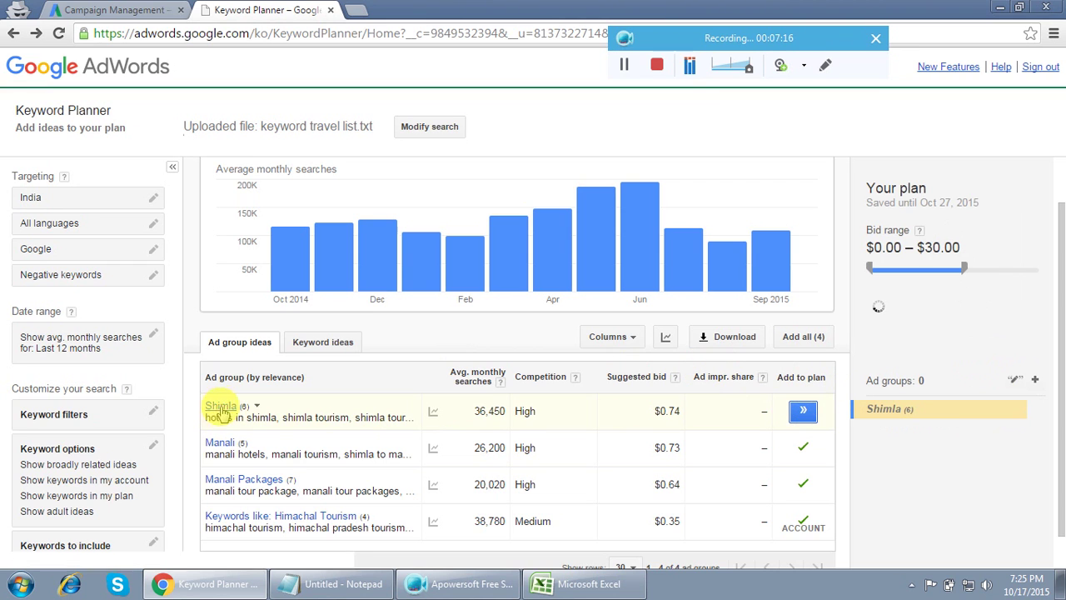
pyautogui.click(804, 448)
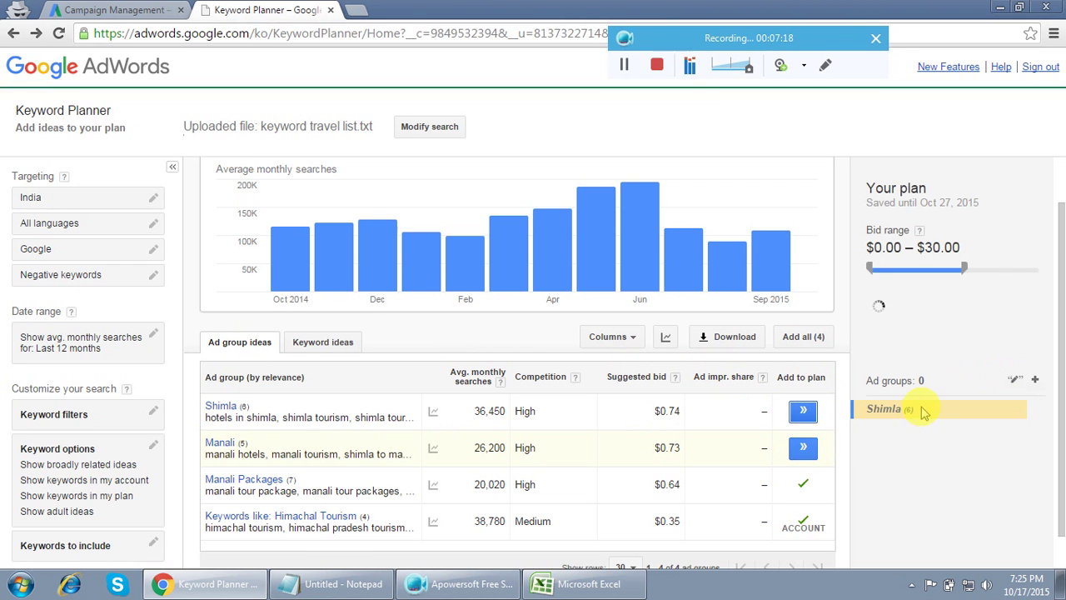
pyautogui.click(802, 490)
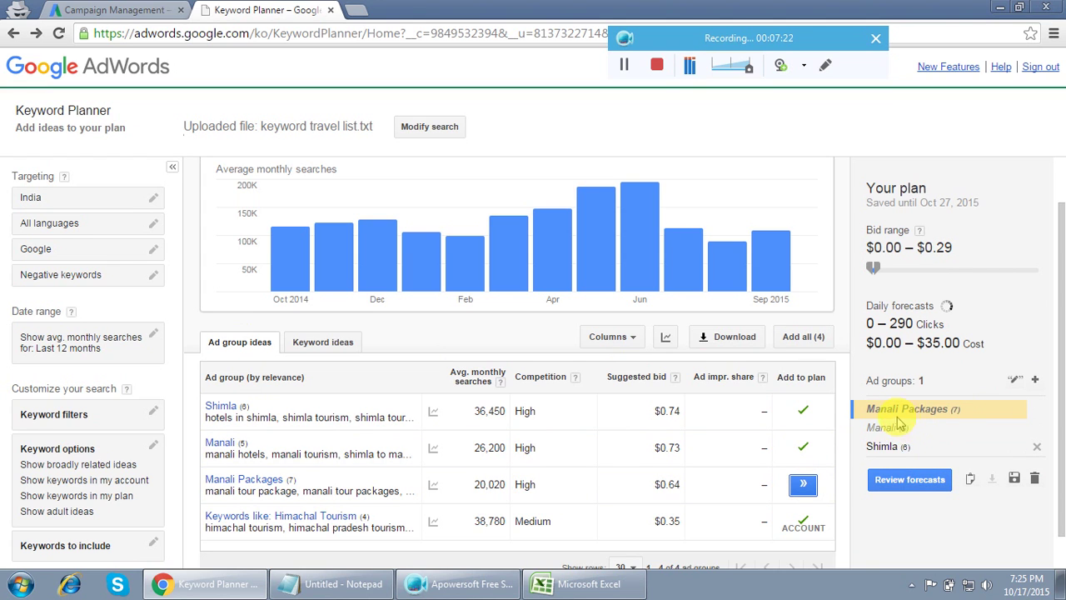
pyautogui.click(802, 525)
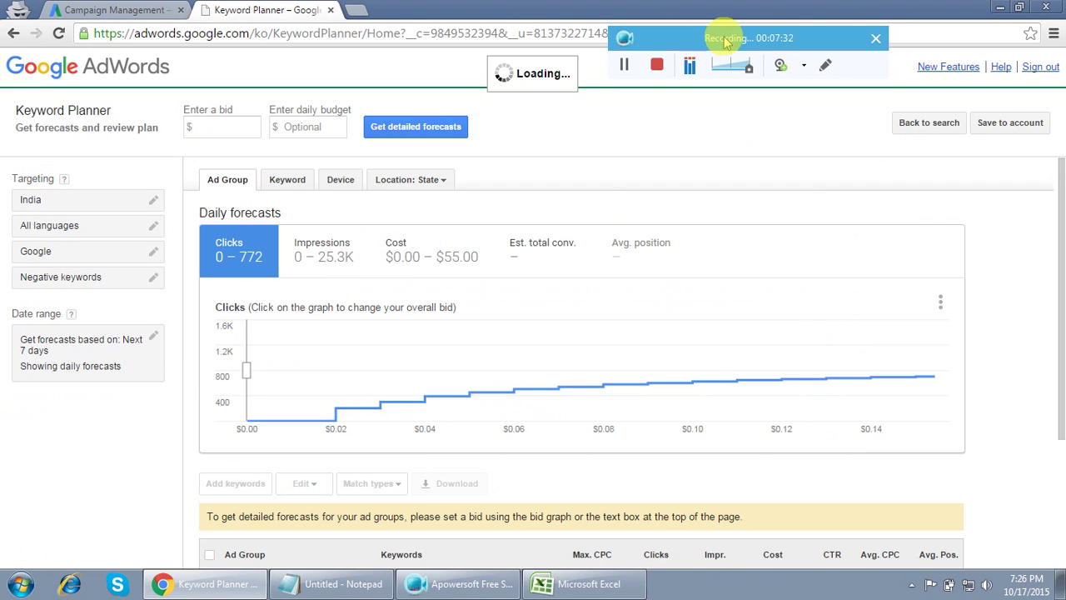
pyautogui.click(1018, 131)
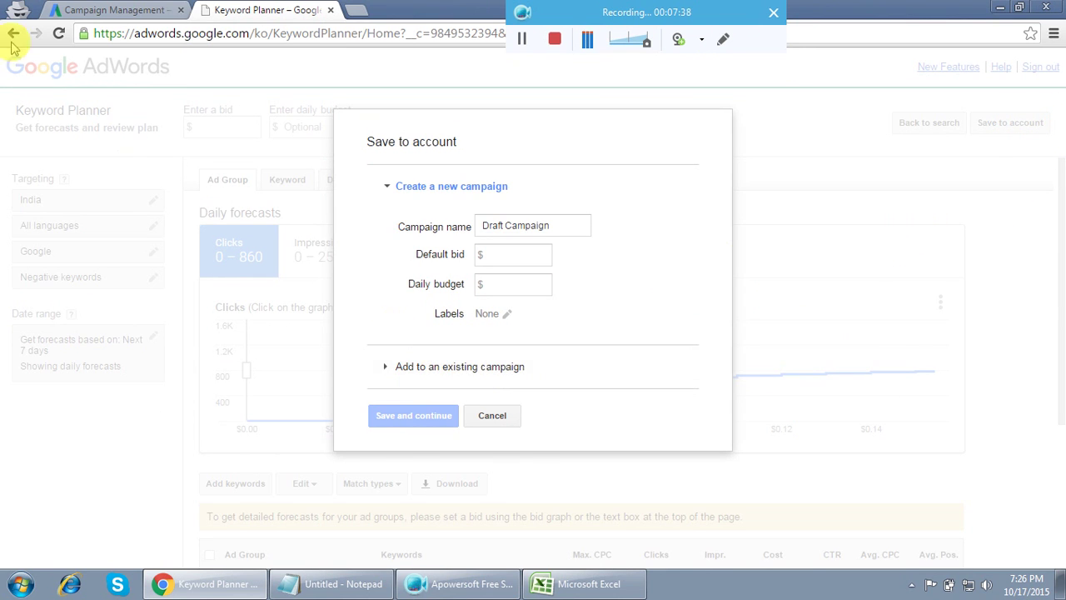
# Step: Pause all existing ad groups in the enabled Himachal tour campaign in Campaign Management and filter the list to enabled ad groups
pyautogui.click(108, 10)
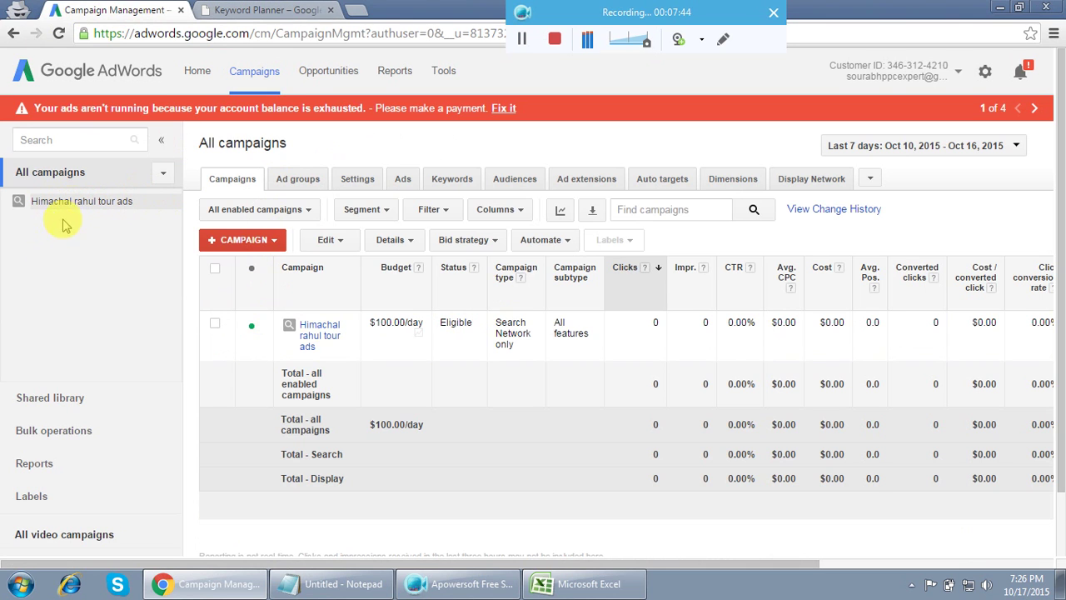
pyautogui.click(75, 210)
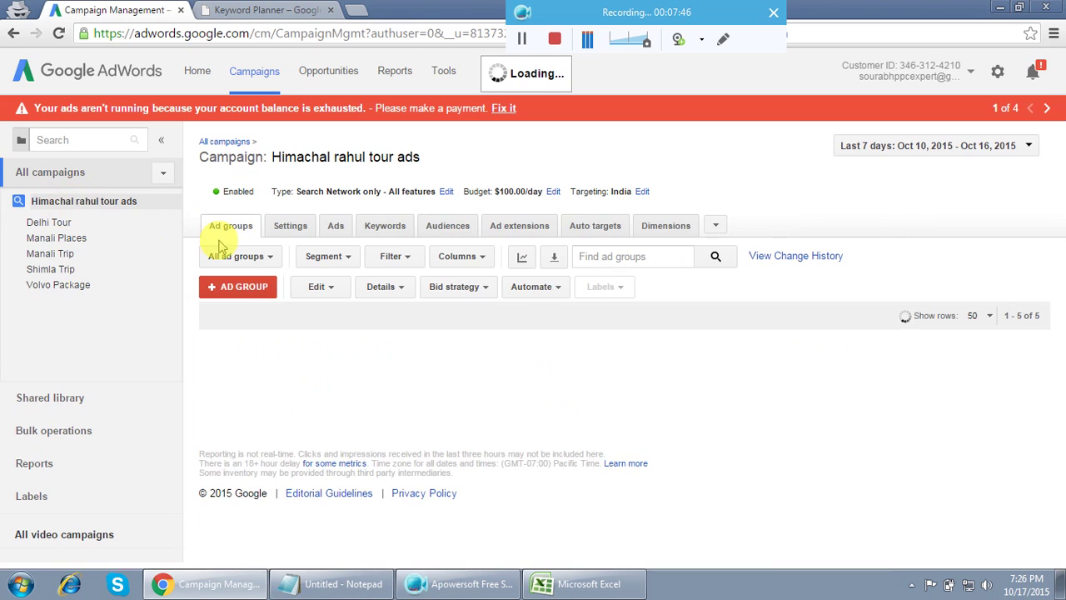
pyautogui.click(215, 317)
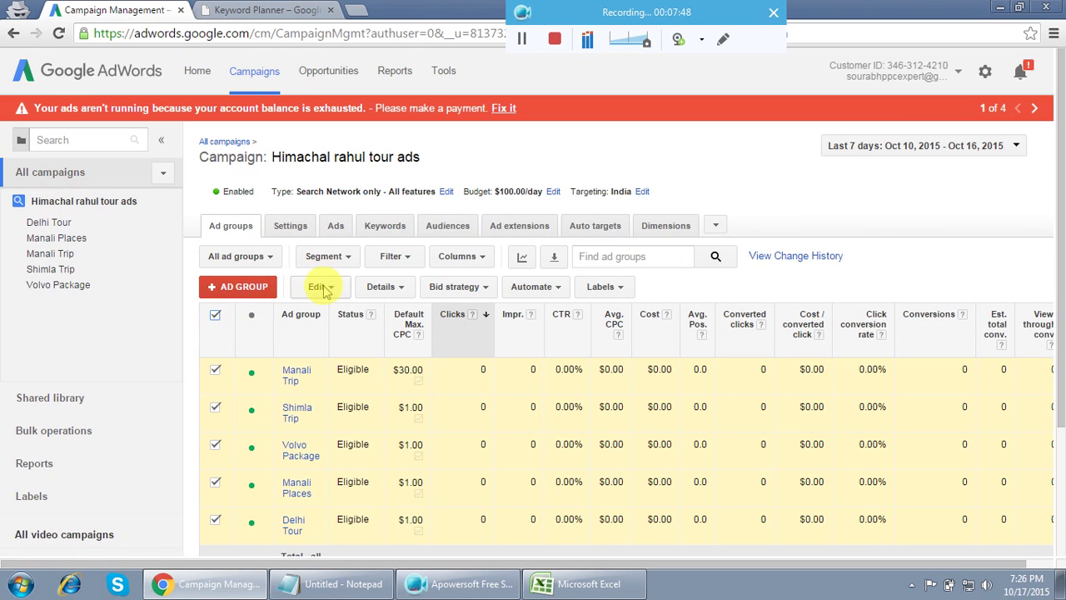
pyautogui.click(322, 287)
pyautogui.click(333, 334)
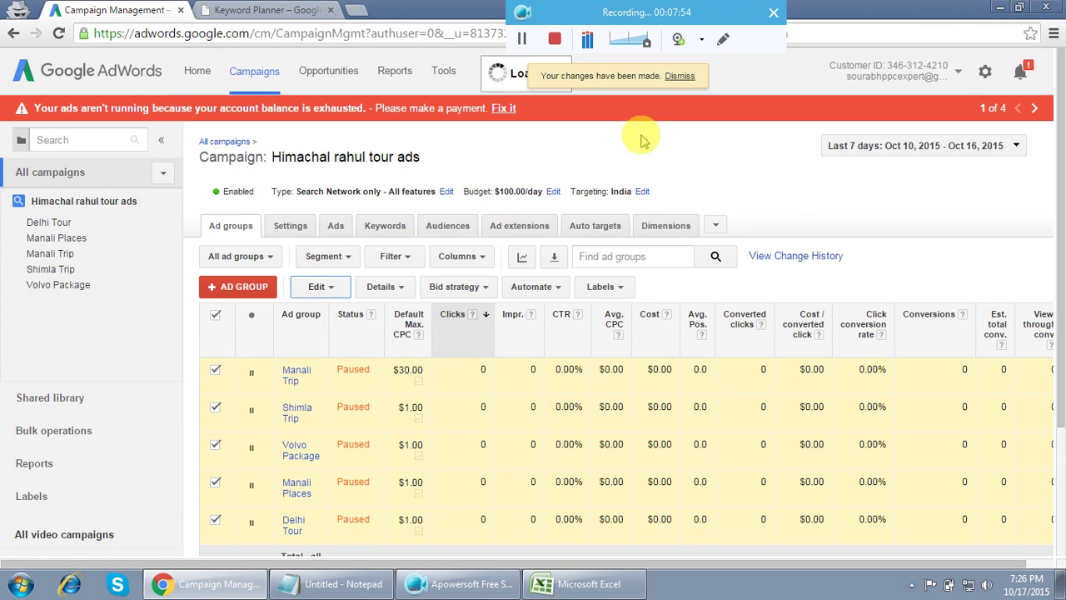
pyautogui.click(680, 76)
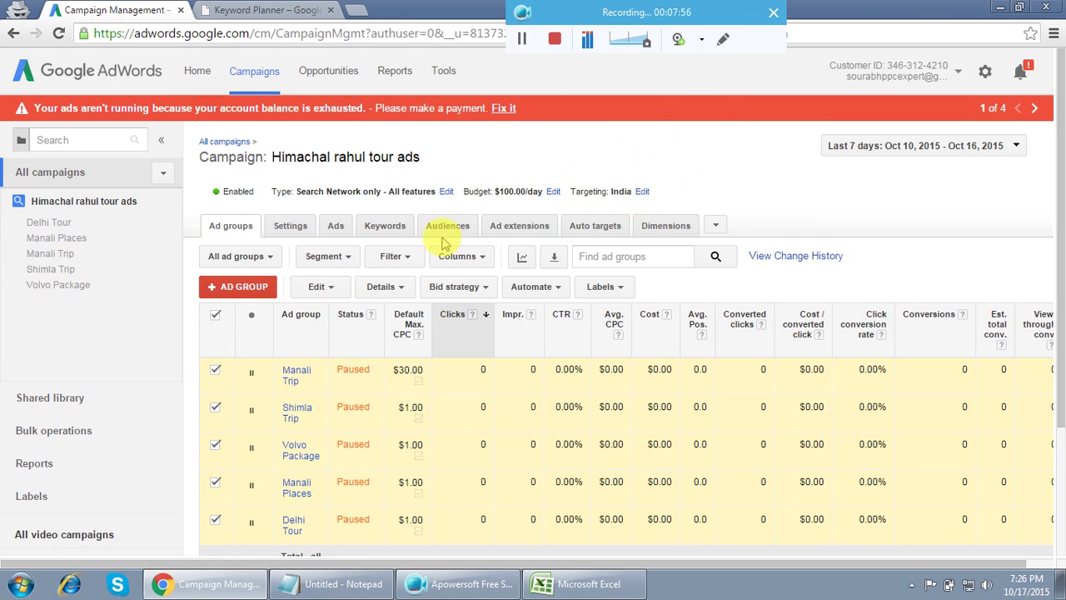
pyautogui.click(250, 259)
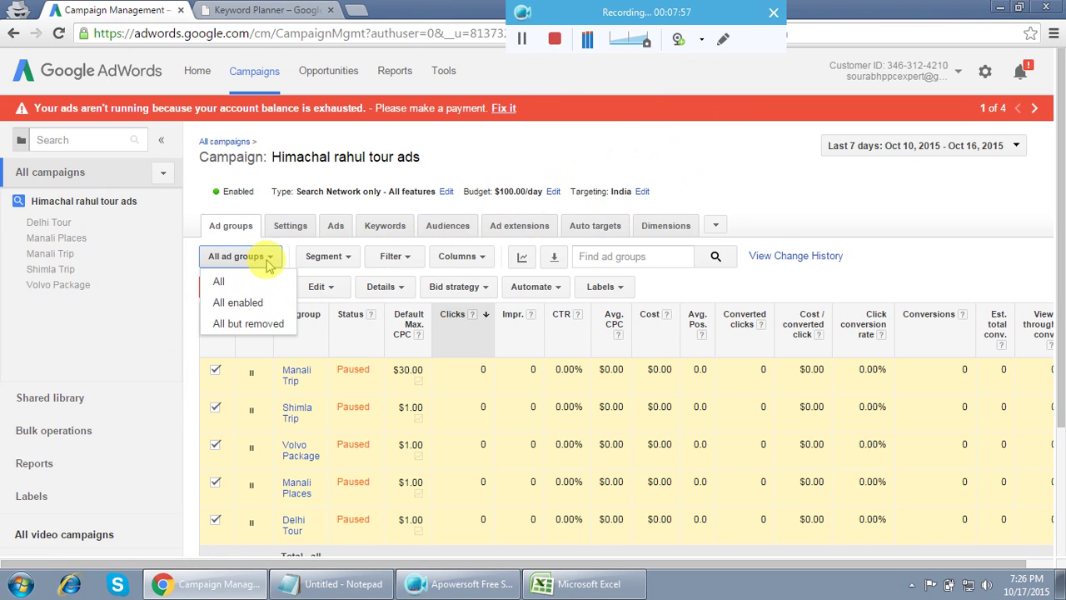
pyautogui.click(249, 305)
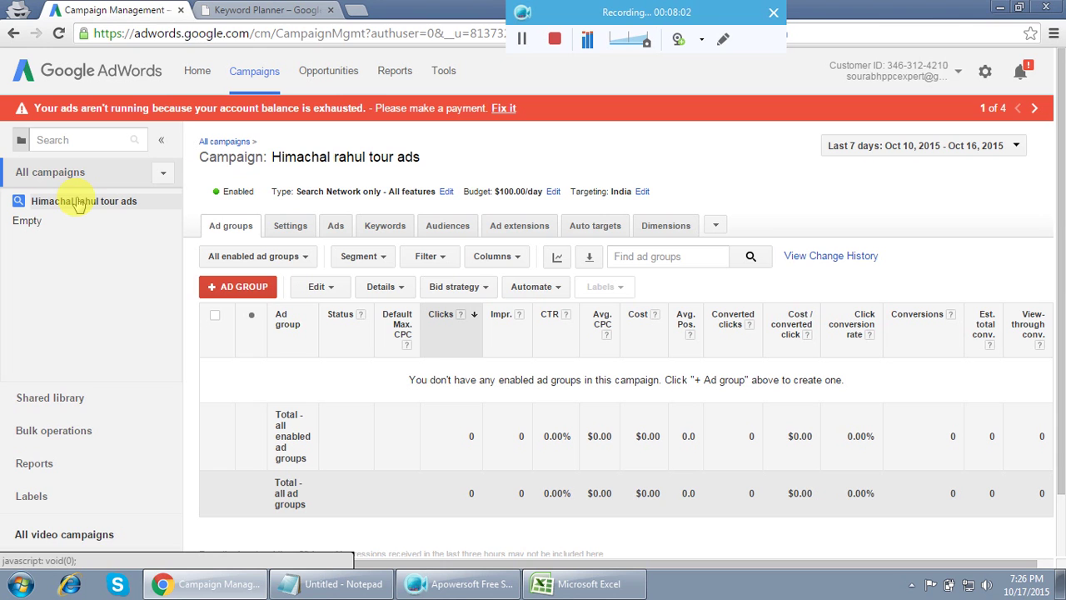
# Step: Return to Keyword Planner and choose to add the plan as new ad groups to the existing enabled Himachal tour campaign
pyautogui.click(271, 10)
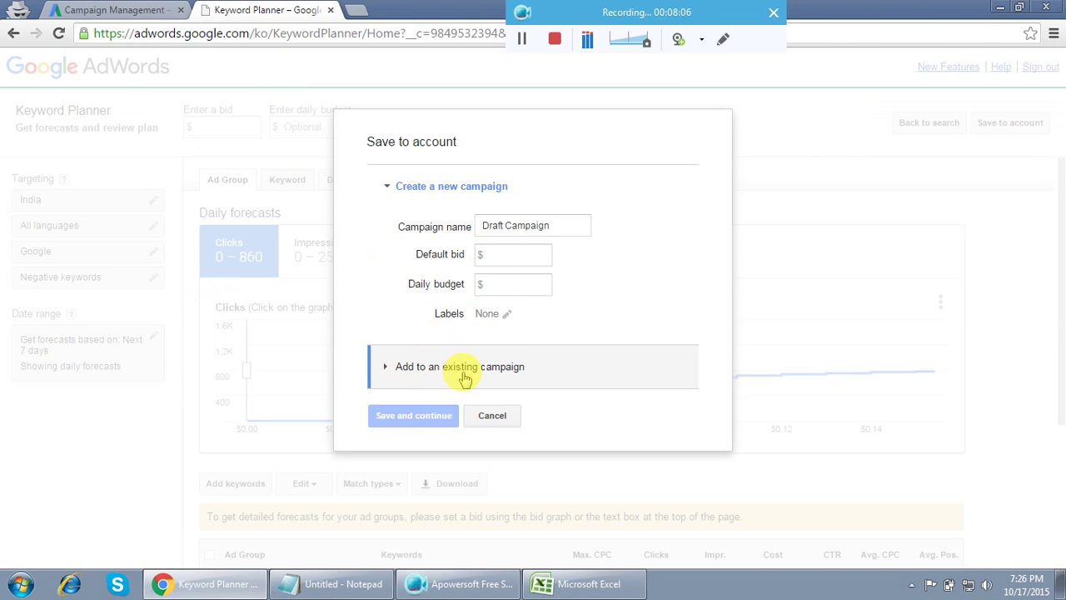
pyautogui.click(146, 10)
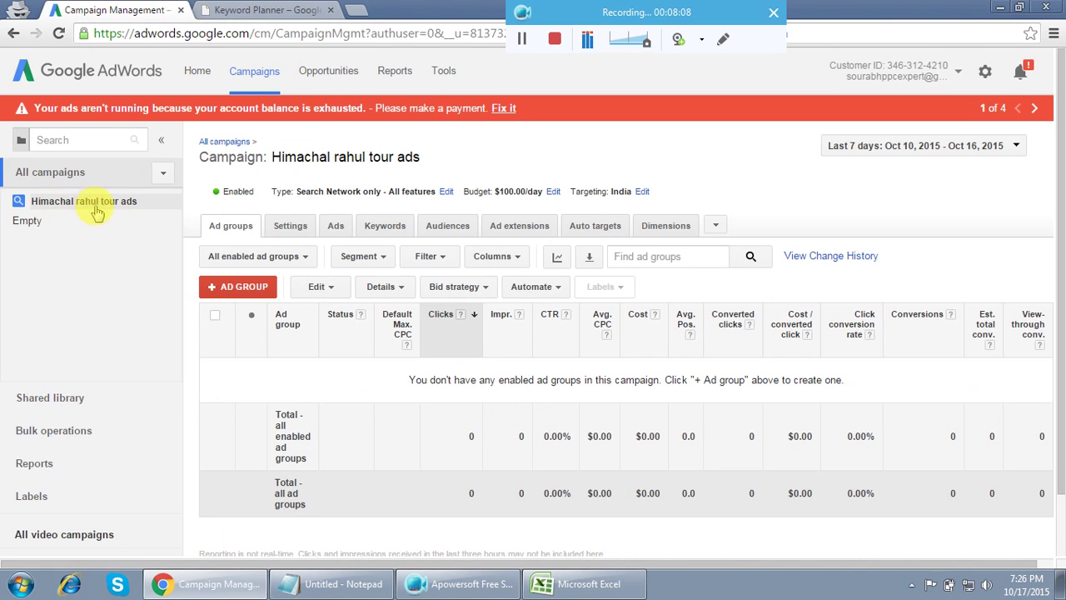
pyautogui.click(271, 10)
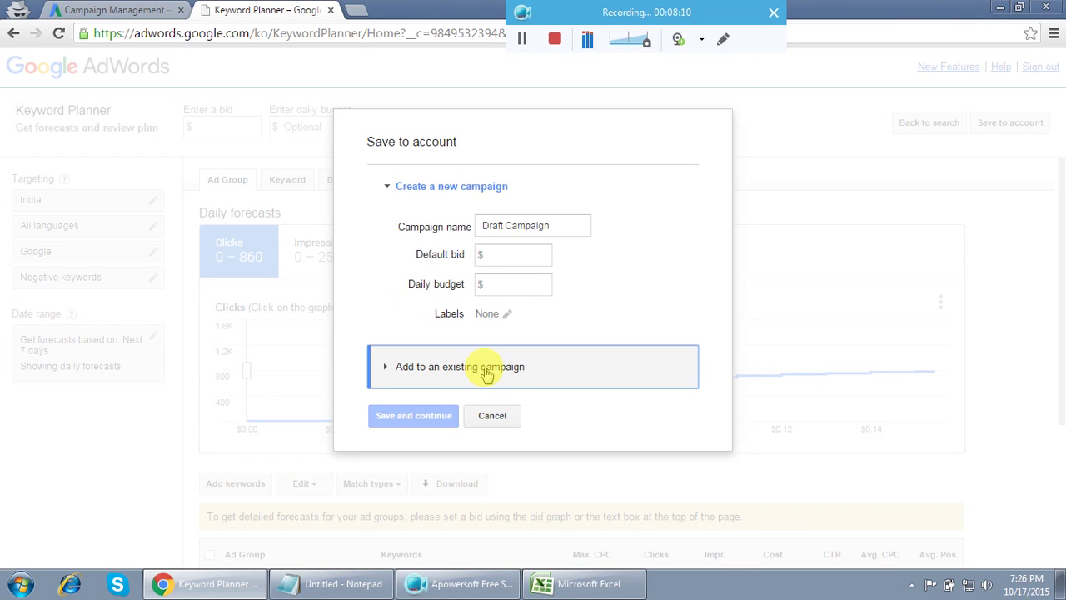
pyautogui.click(487, 371)
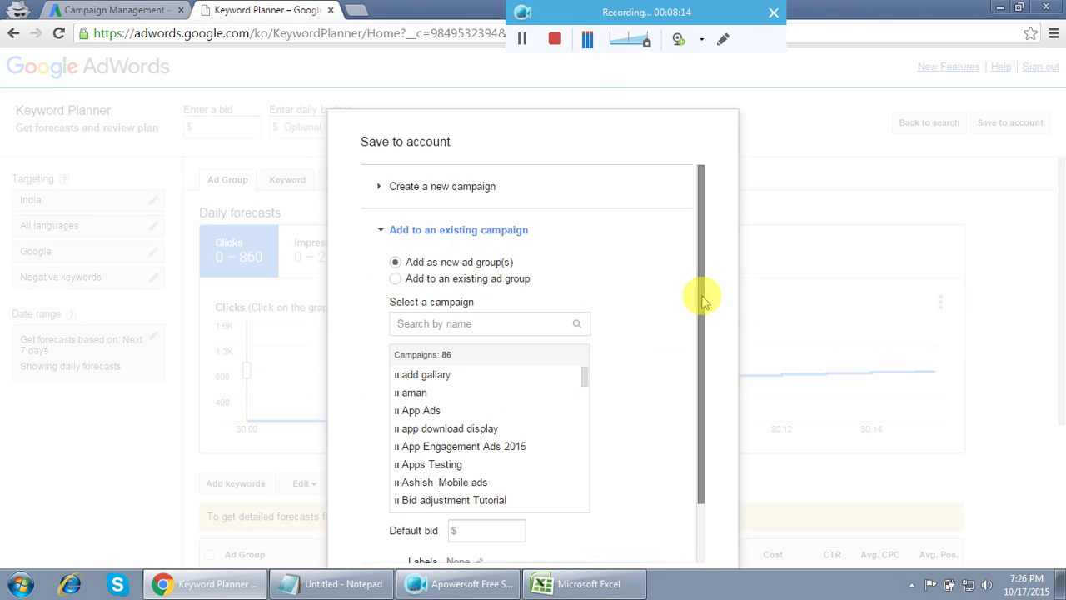
pyautogui.scroll(-2, 699, 328)
pyautogui.moveTo(588, 310); pyautogui.dragTo(586, 386)
pyautogui.click(472, 343)
# Step: Set the default bid to $0.20 and save the plan's ad groups to the campaign
pyautogui.click(470, 465)
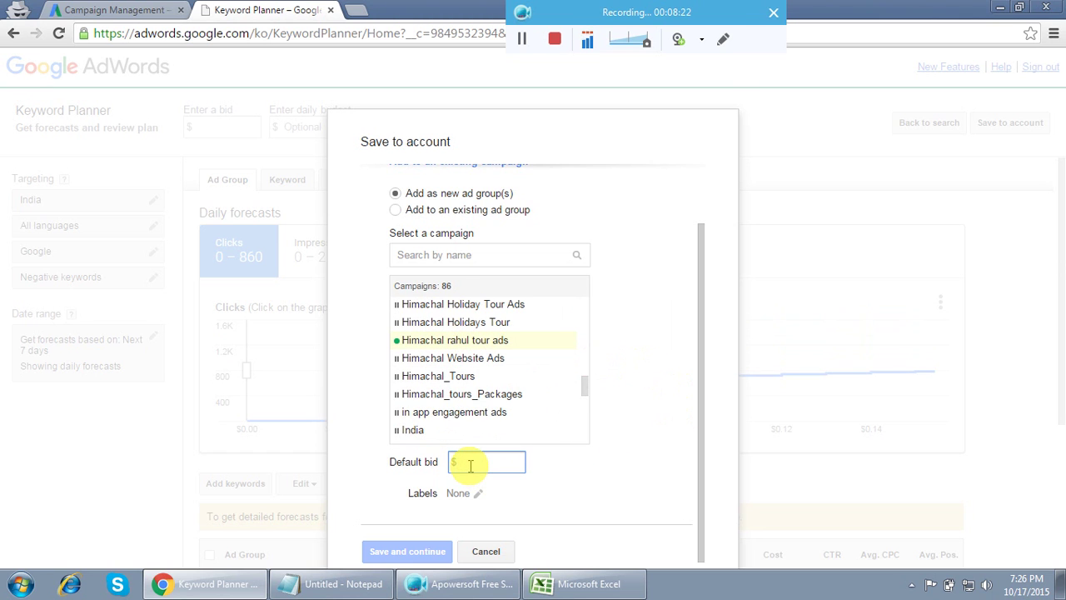
pyautogui.write('.02')
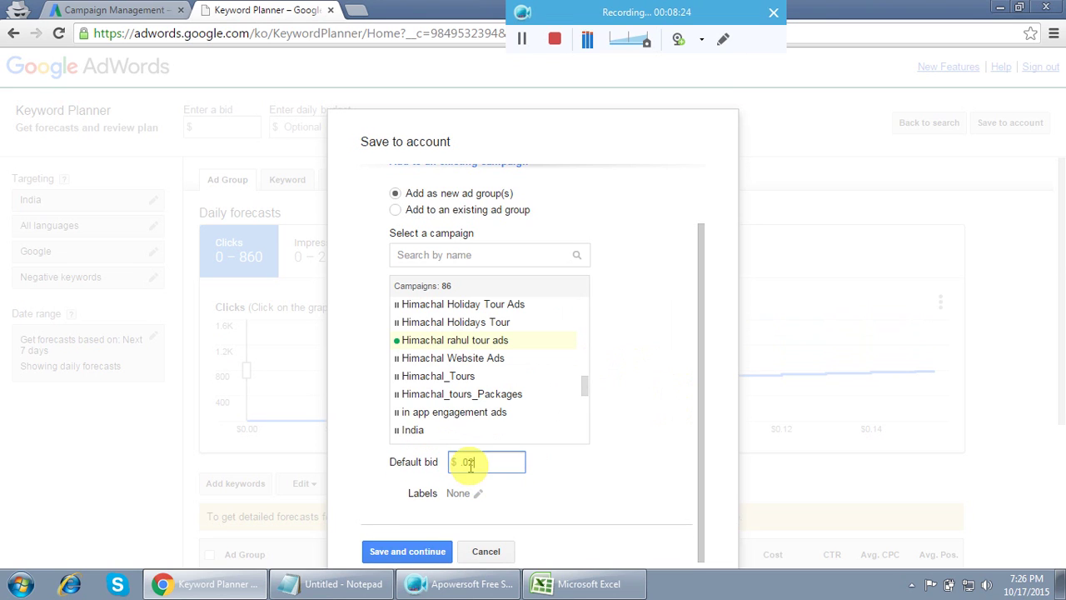
pyautogui.press('BackSpace')
pyautogui.press('BackSpace')
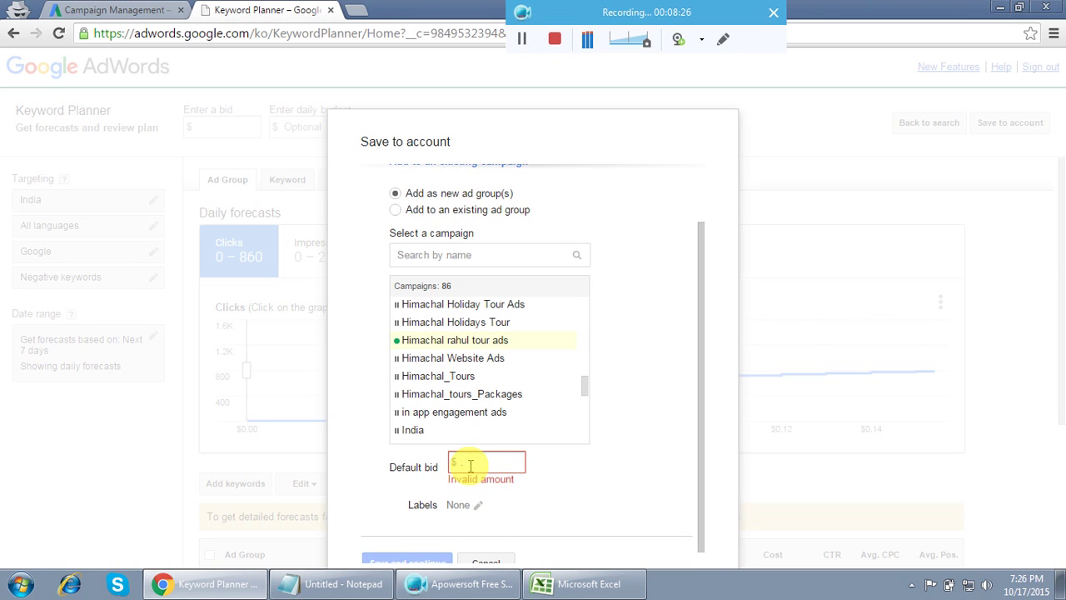
pyautogui.write('20')
pyautogui.click(699, 359)
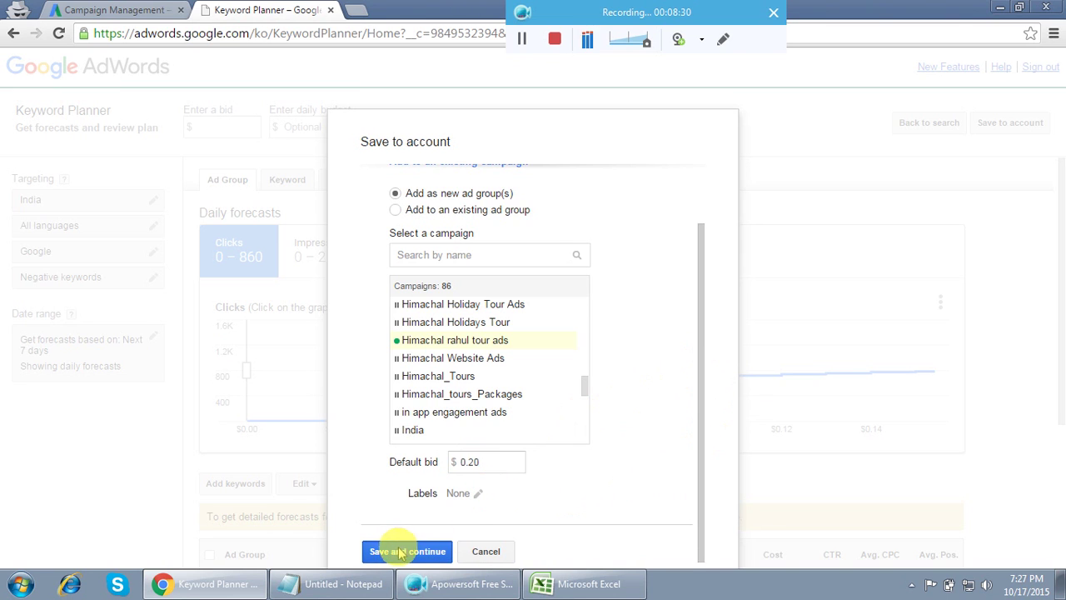
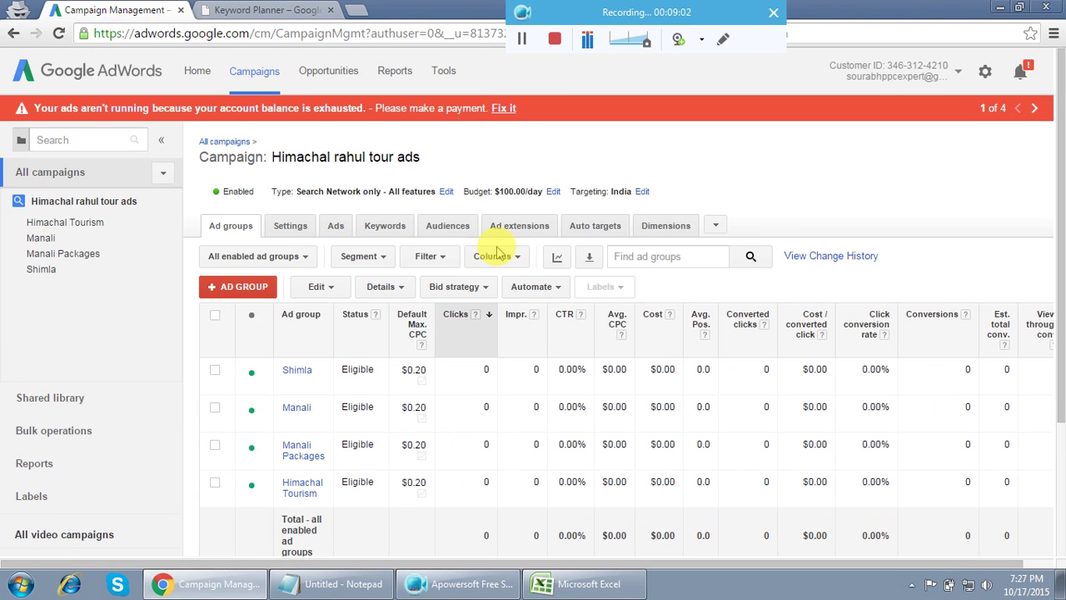
# Step: Open the new Himachal Tourism ad group in the campaign and review its keywords
pyautogui.click(57, 222)
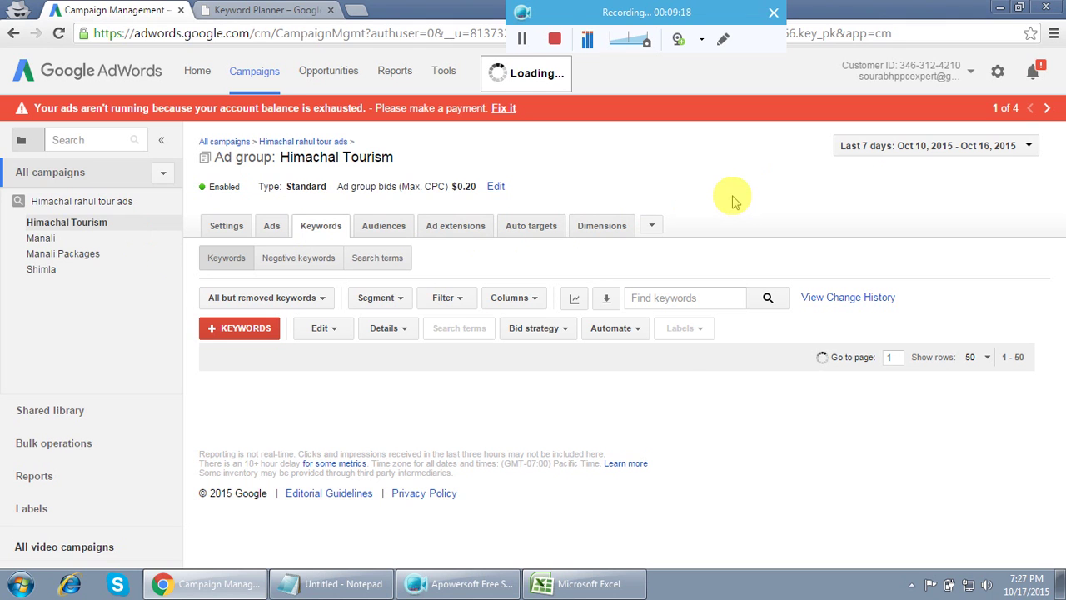
pyautogui.scroll(-2, 489, 416)
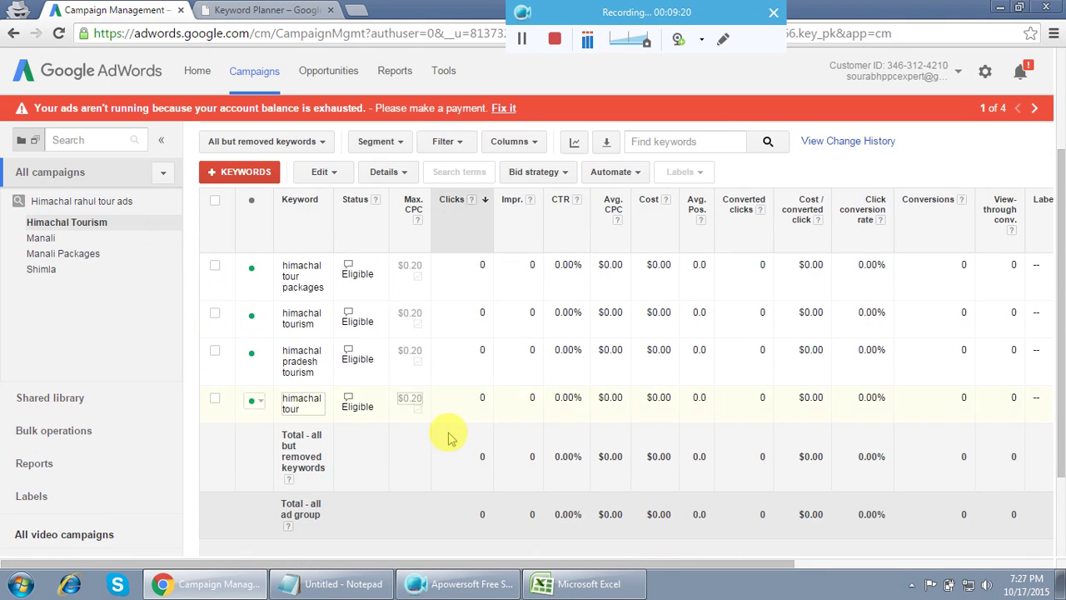
# Step: Go back to the Keyword Planner plan, change all its keywords to phrase match and open the Shimla group to check them
pyautogui.click(309, 10)
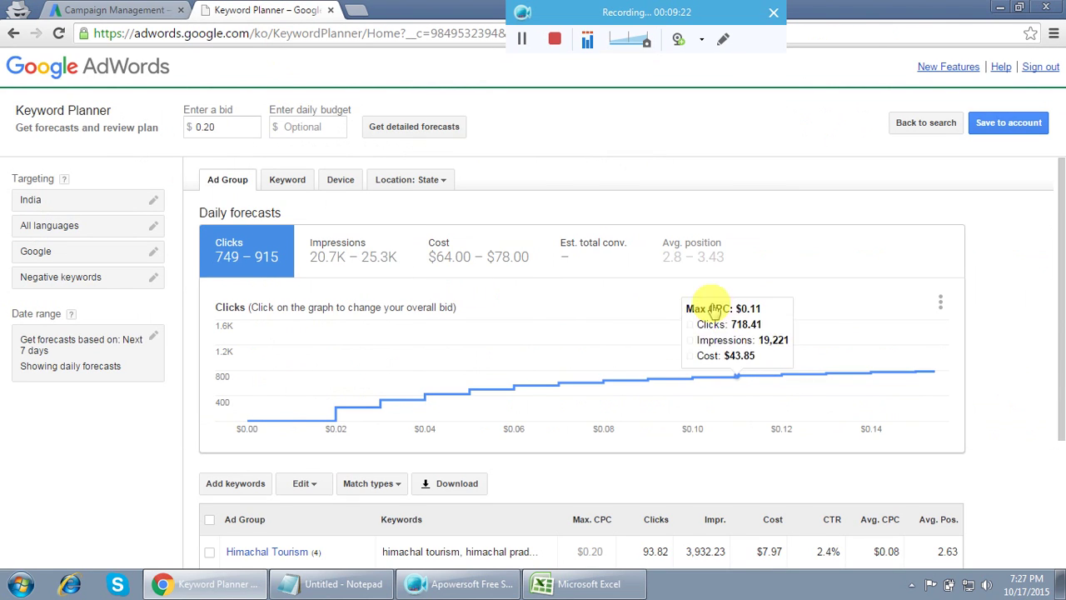
pyautogui.click(14, 35)
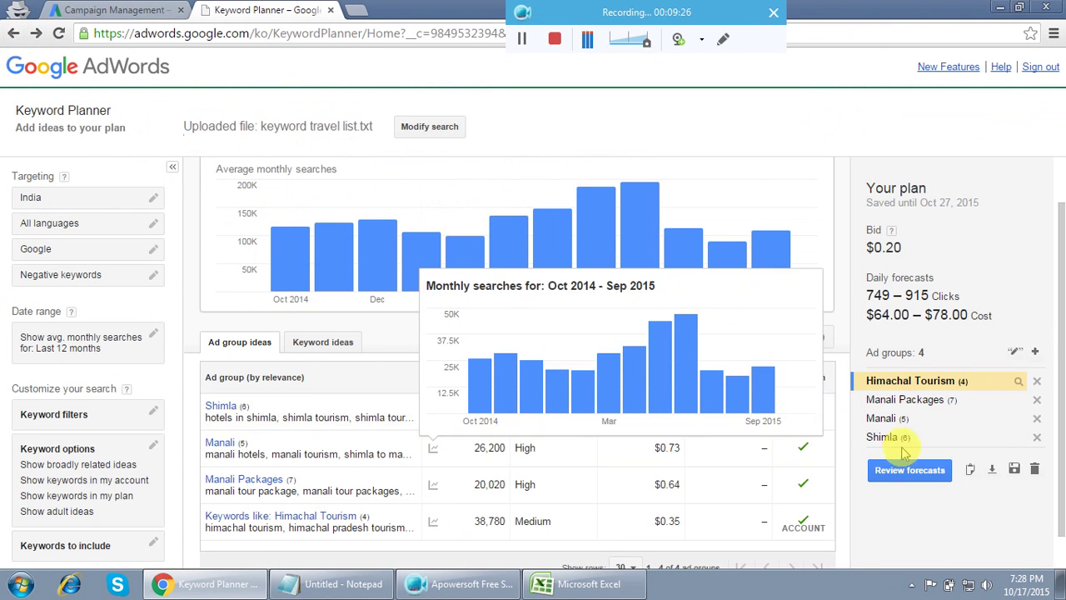
pyautogui.click(1015, 353)
pyautogui.click(866, 440)
pyautogui.click(437, 331)
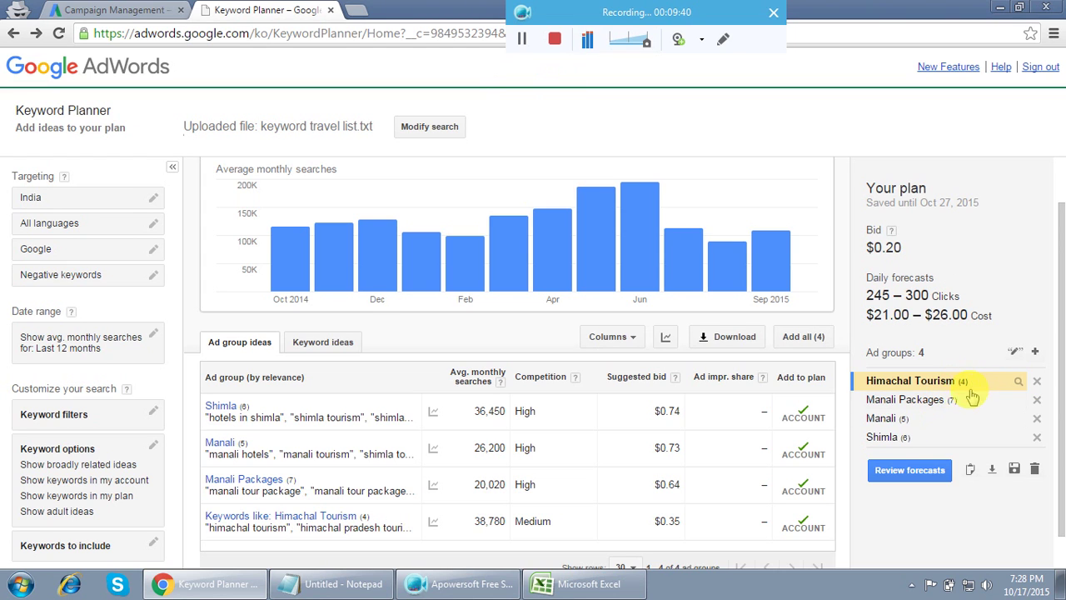
pyautogui.click(221, 406)
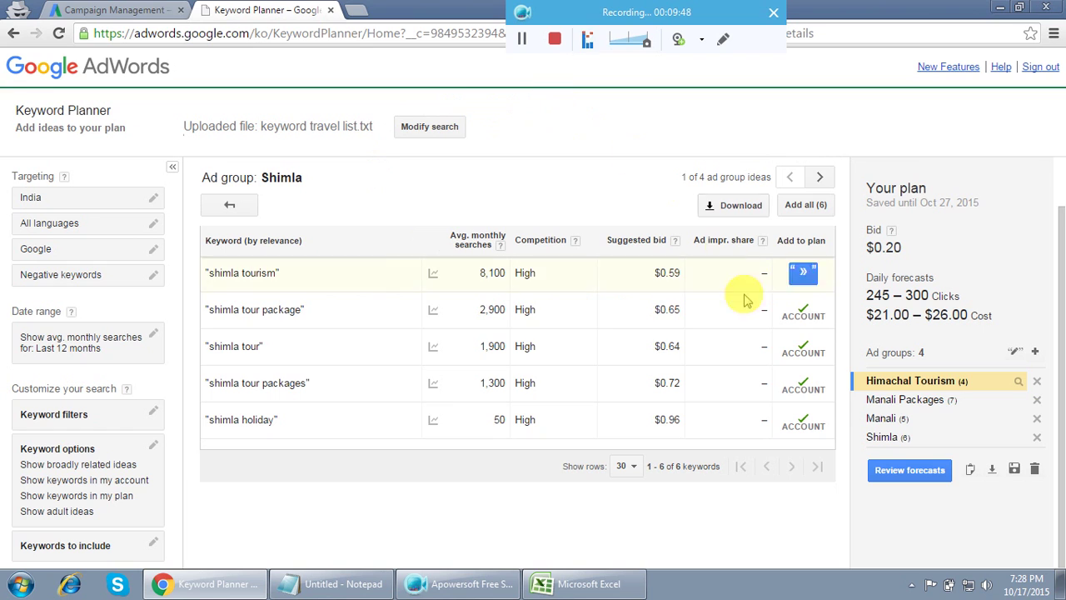
# Step: Open youtube.com in a new browser tab and search for "how to create campaign in adwords" to find the How to Create Adwords Campaign/Adgroups video
pyautogui.click(356, 11)
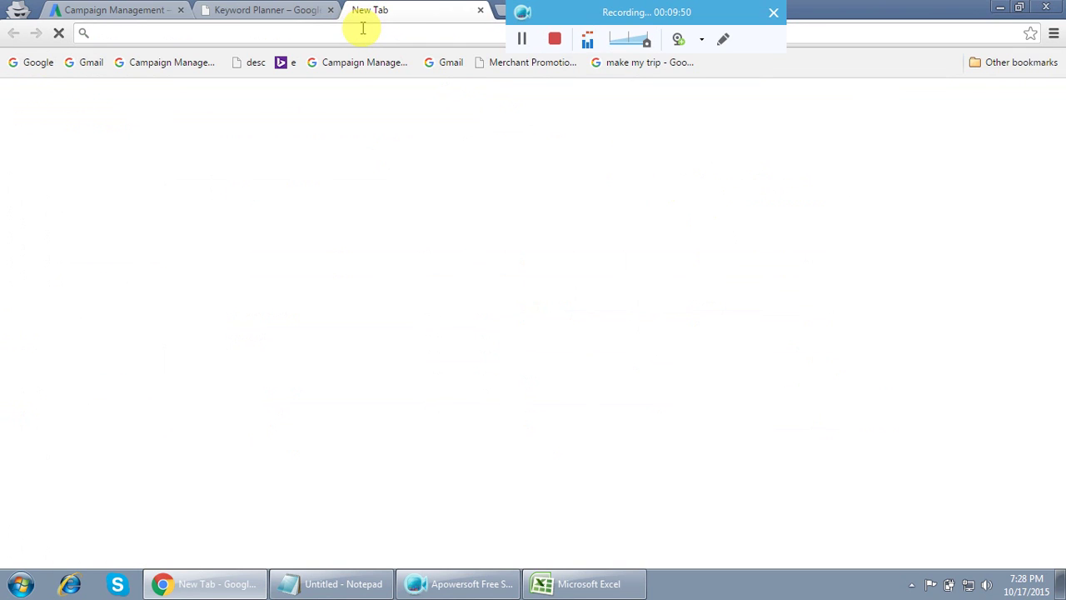
pyautogui.write('yout')
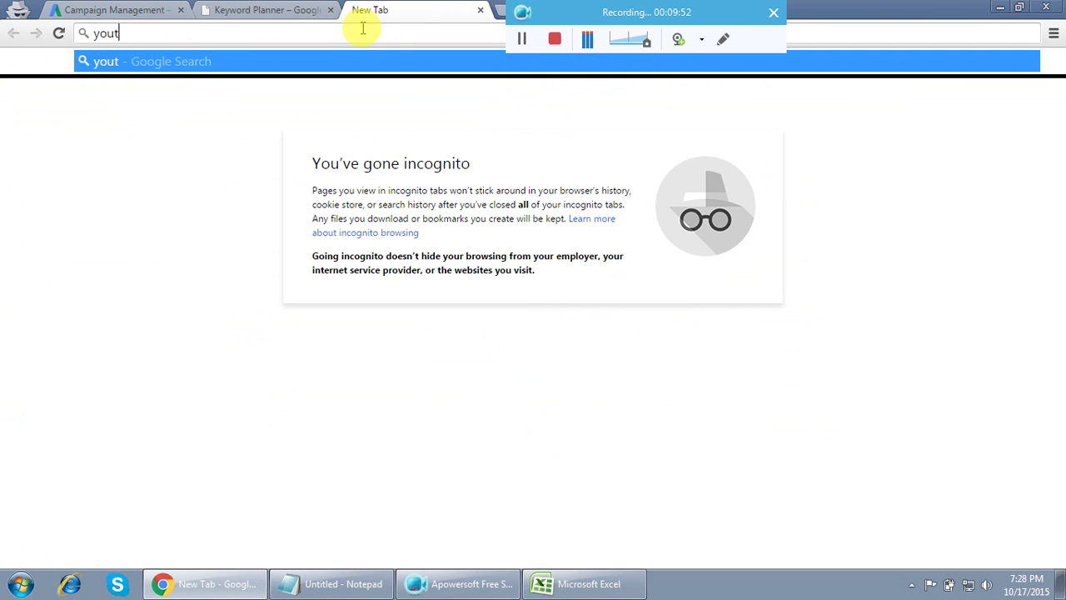
pyautogui.write('ube.com')
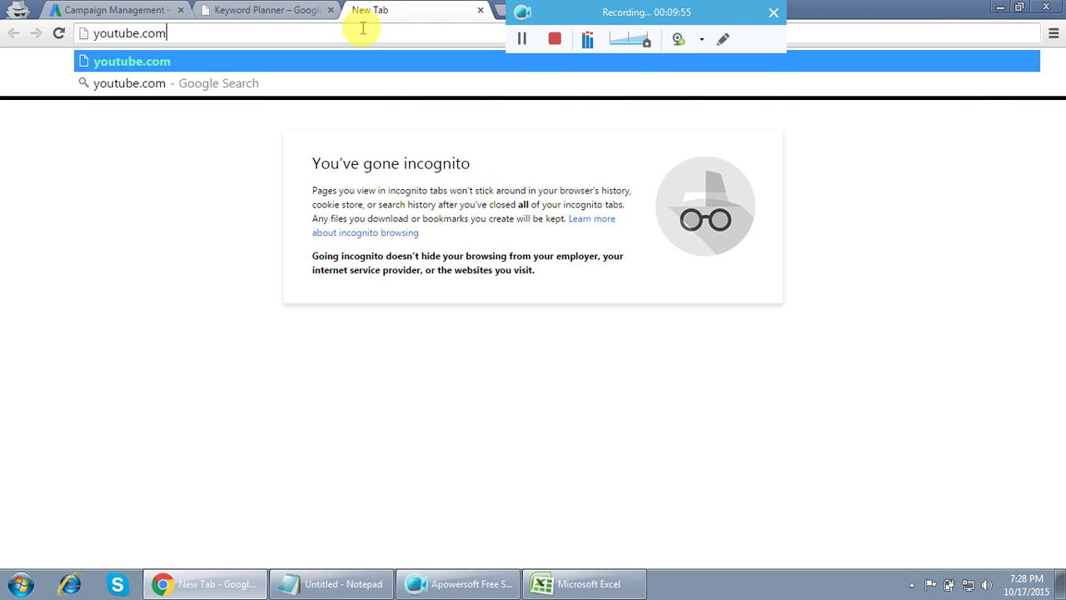
pyautogui.press('Return')
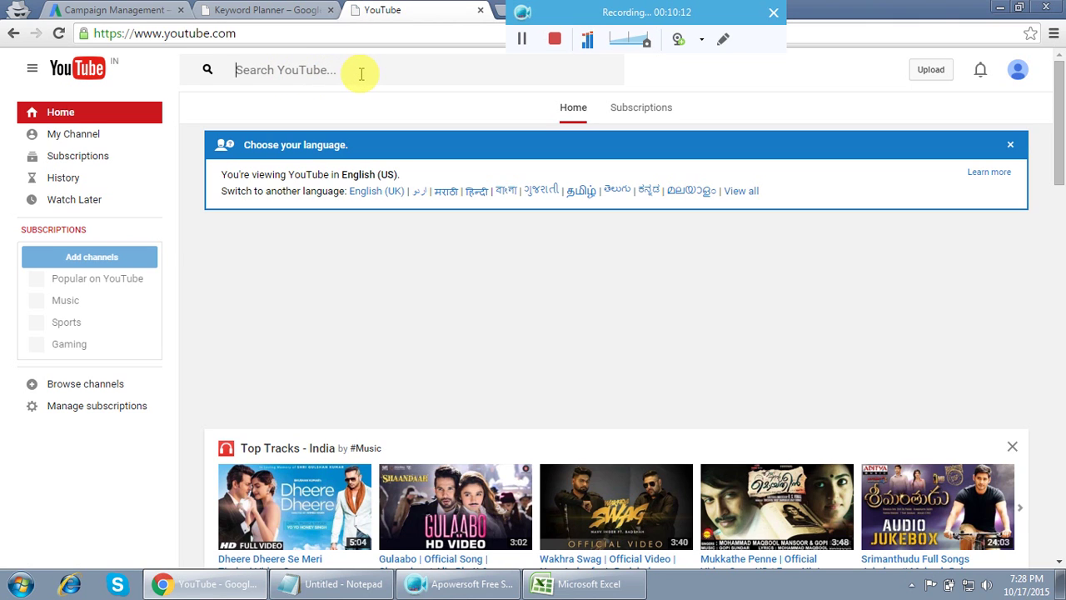
pyautogui.click(521, 38)
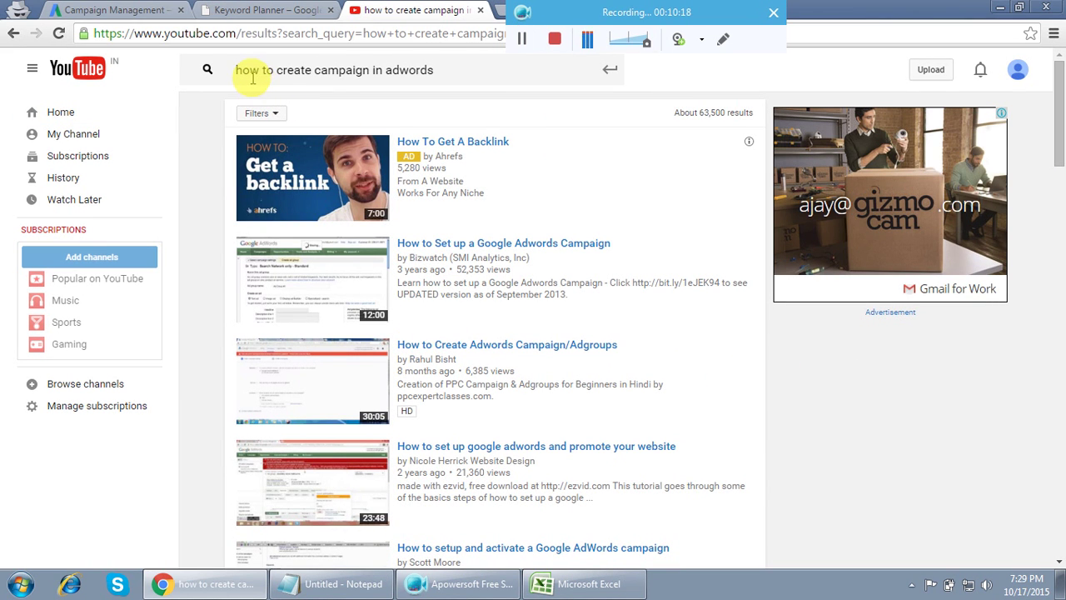
pyautogui.click(438, 359)
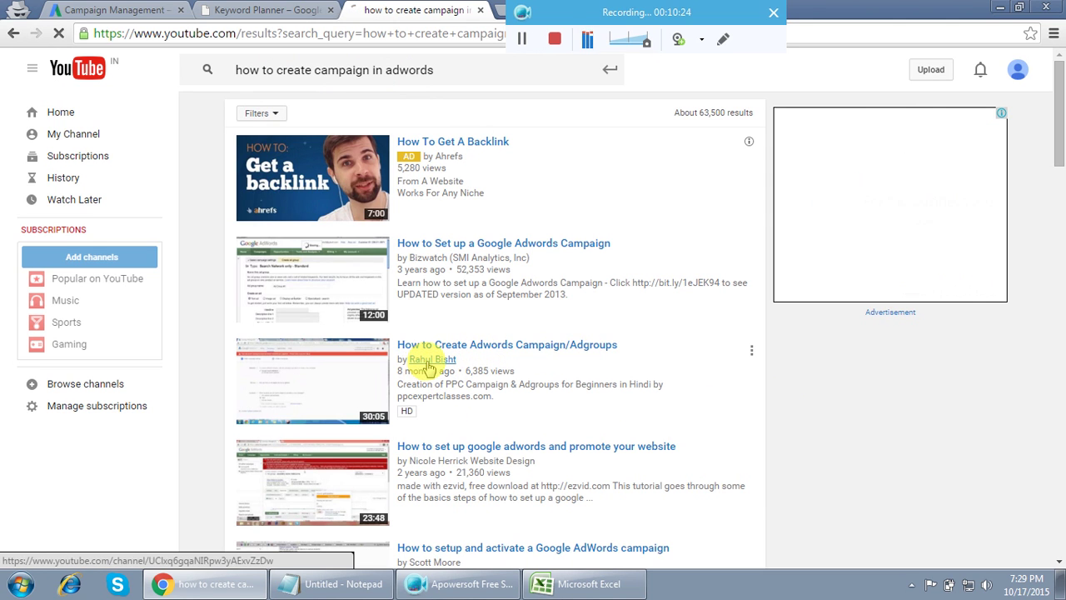
pyautogui.moveTo(433, 365)
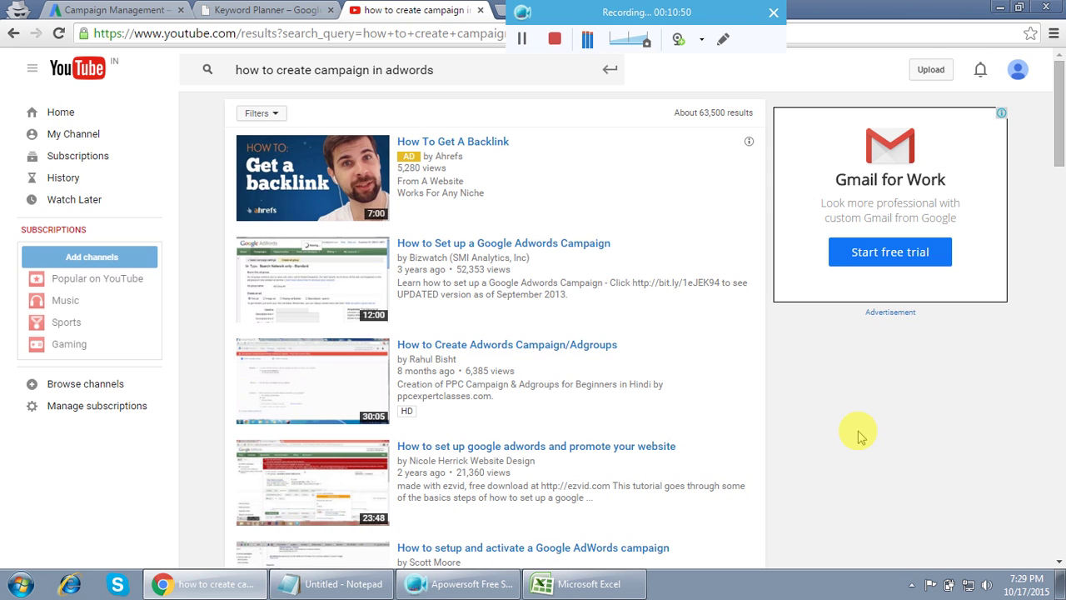
# Step: Return to the Himachal Tourism ad group's keywords page in Campaign Management
pyautogui.click(117, 10)
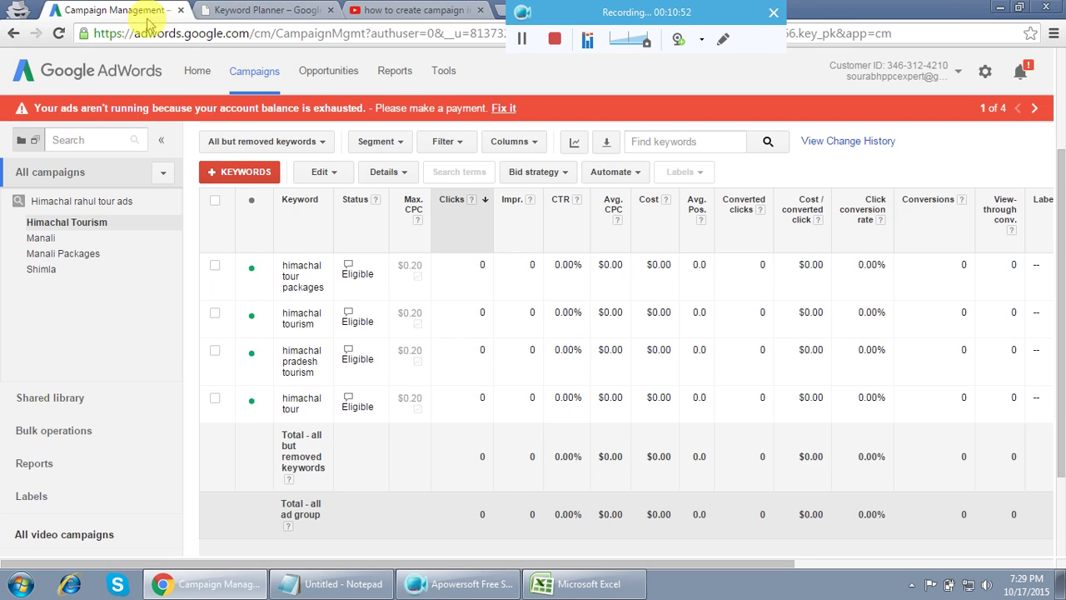
pyautogui.scroll(2, 815, 326)
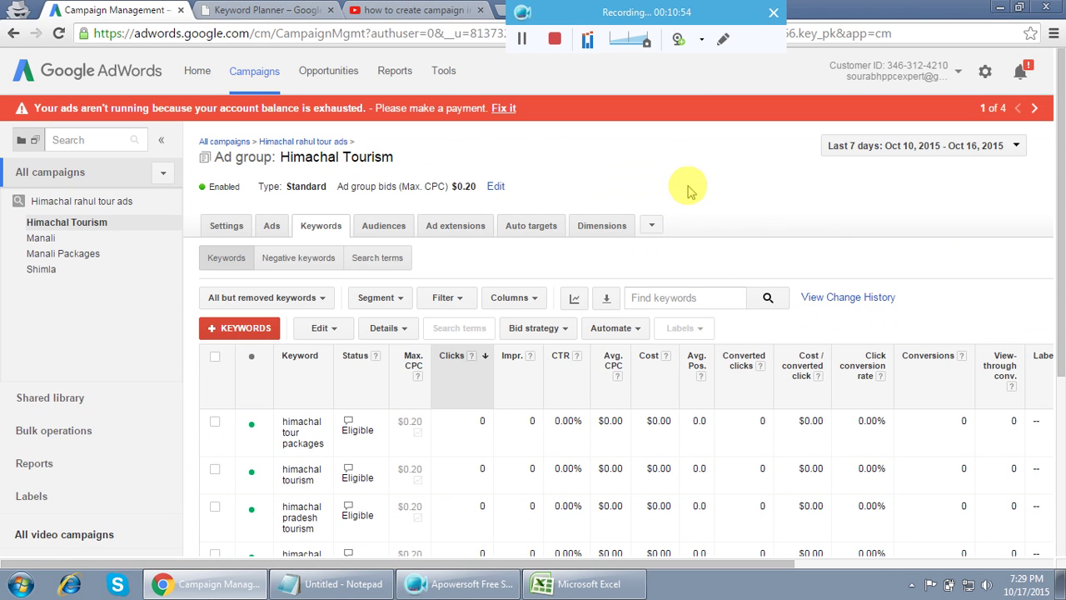